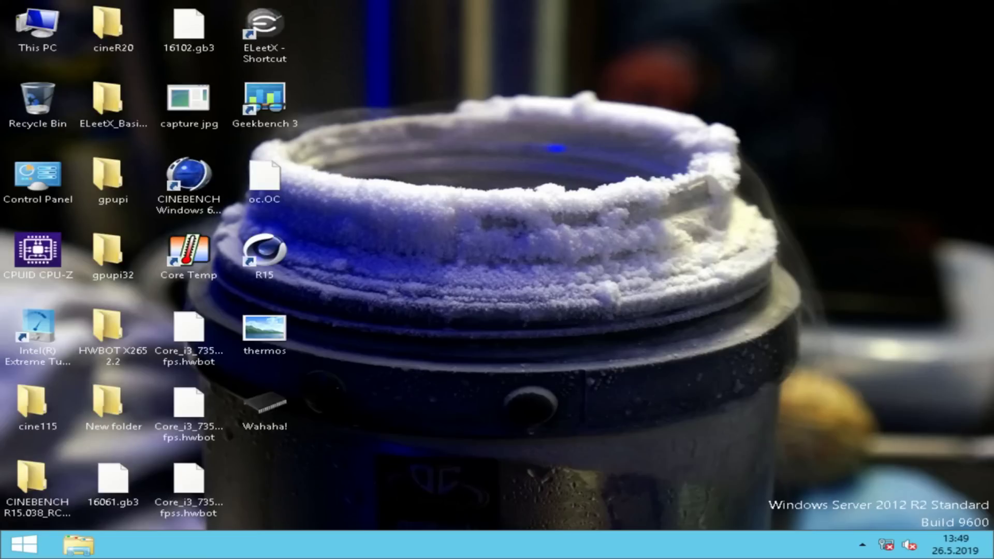
# Set the display resolution to 1920 × 1080 and keep the new display settings
pyautogui.rightClick(651, 273)
pyautogui.click(722, 392)
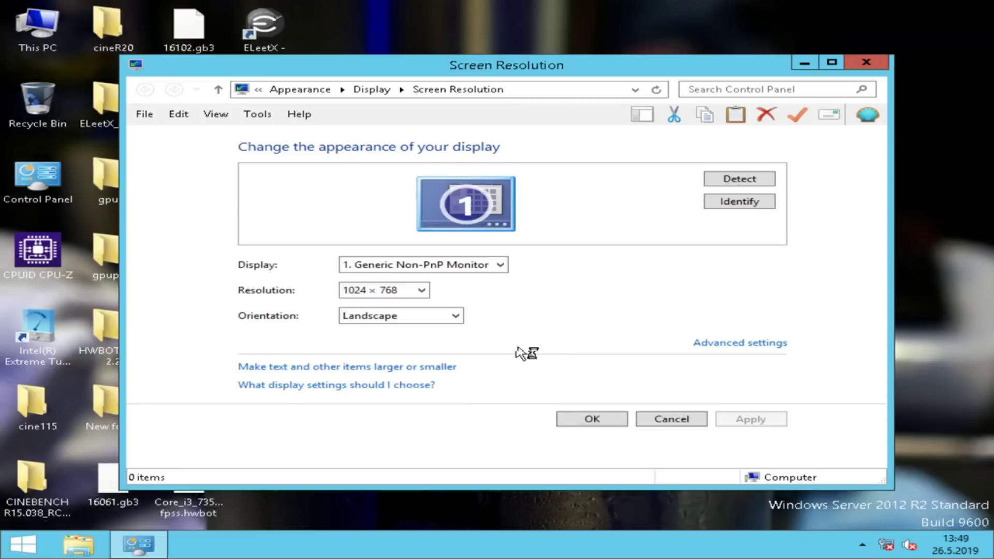
pyautogui.click(424, 290)
pyautogui.click(377, 335)
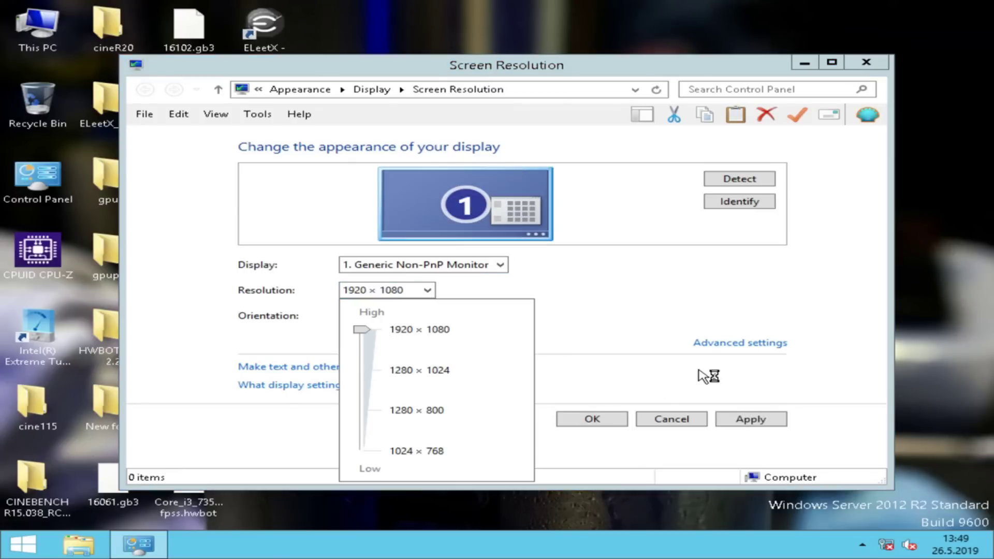
pyautogui.click(750, 406)
pyautogui.click(770, 419)
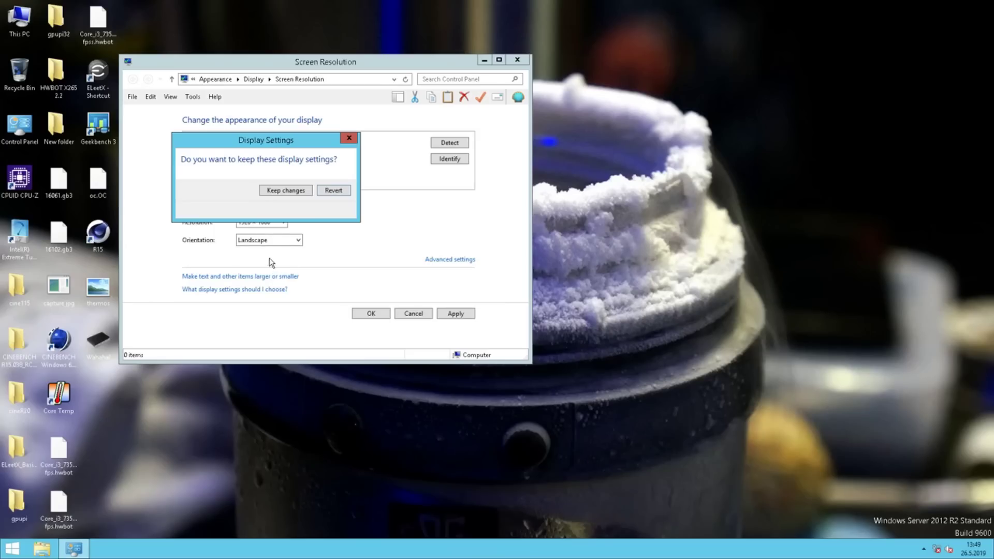
pyautogui.click(288, 191)
pyautogui.click(371, 314)
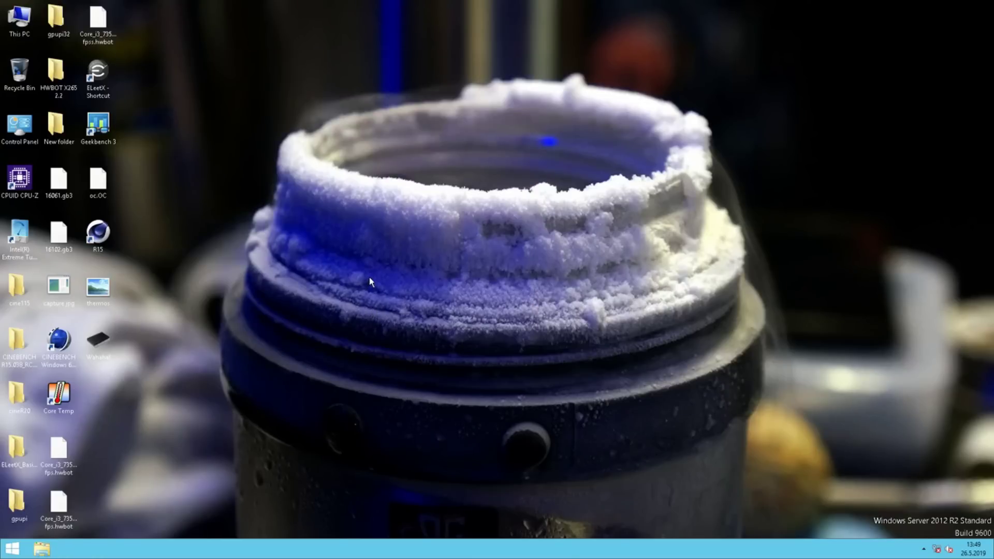
# Launch CPU-Z and end its stuck cpuz.exe process through Task Manager
pyautogui.doubleClick(19, 178)
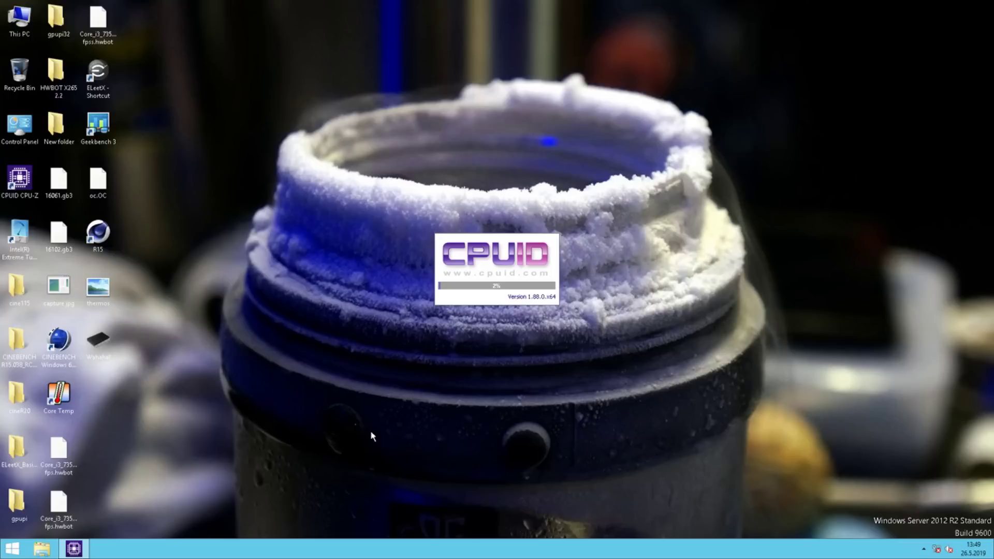
pyautogui.rightClick(429, 554)
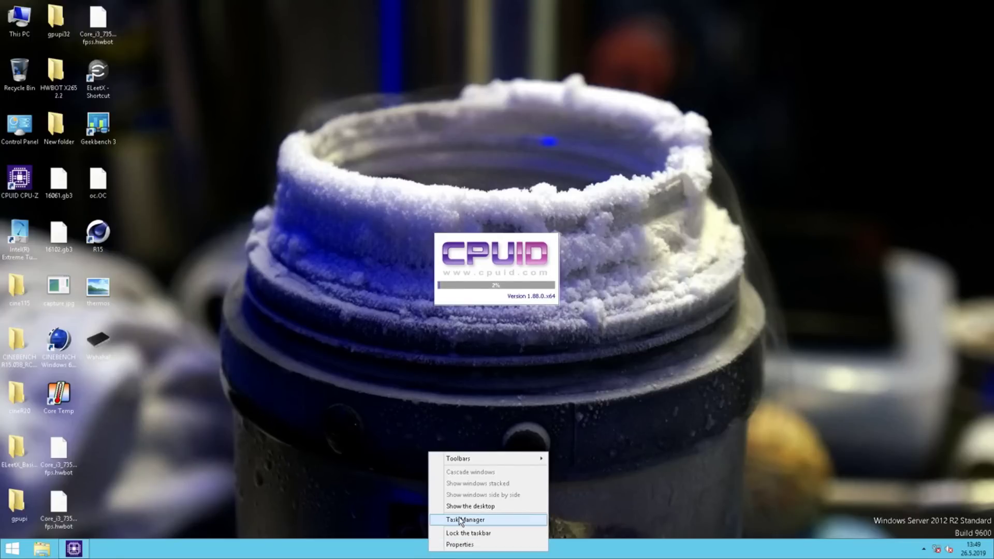
pyautogui.click(461, 520)
pyautogui.click(138, 75)
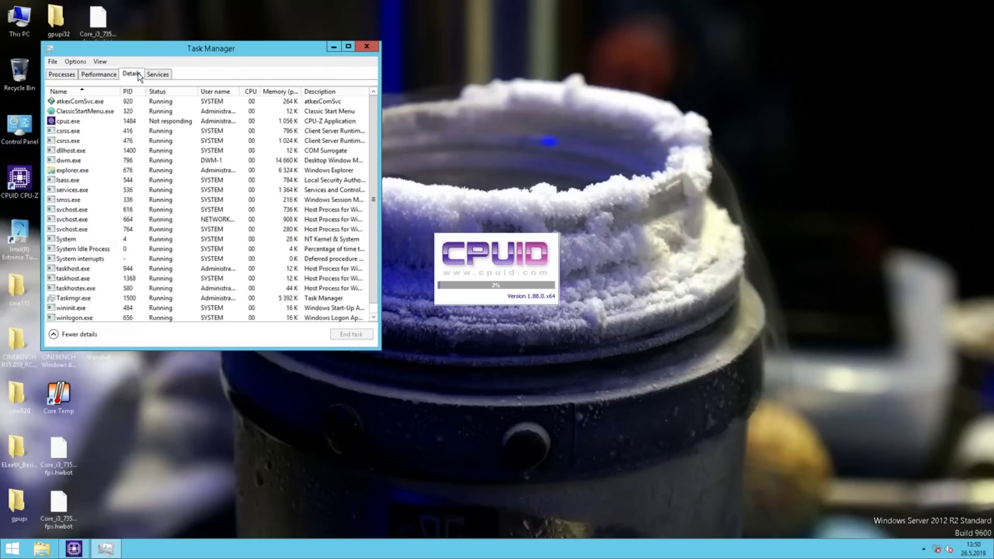
pyautogui.click(65, 121)
pyautogui.click(345, 335)
# Relaunch CPU-Z, closing Task Manager and moving the CPU-Z window away from the centre of the desktop
pyautogui.click(505, 291)
pyautogui.doubleClick(20, 178)
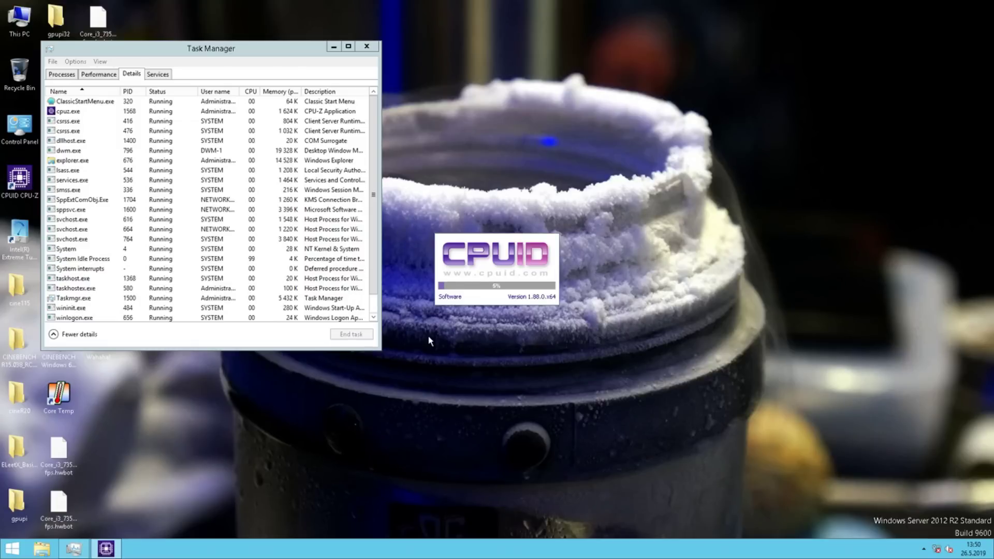
pyautogui.click(369, 46)
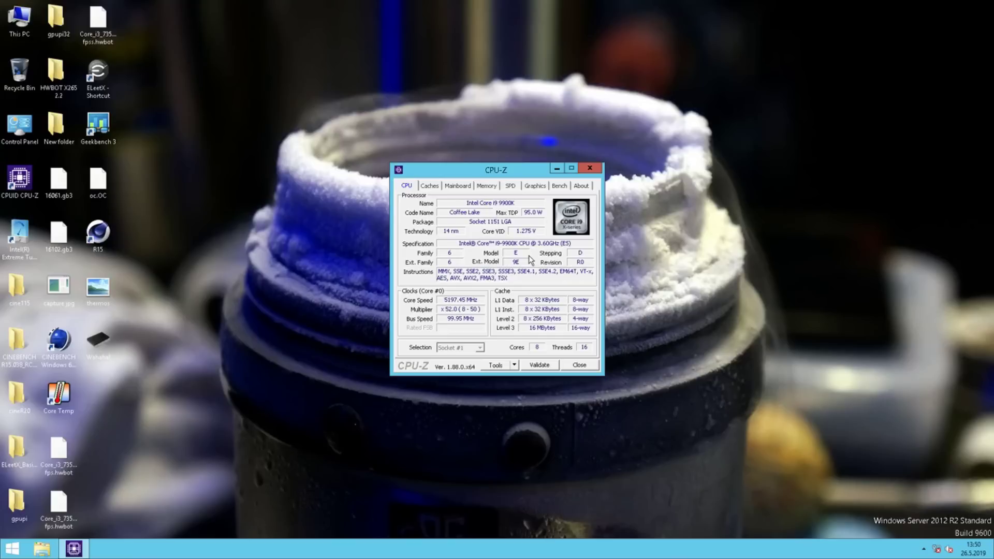
pyautogui.moveTo(510, 169); pyautogui.dragTo(655, 51)
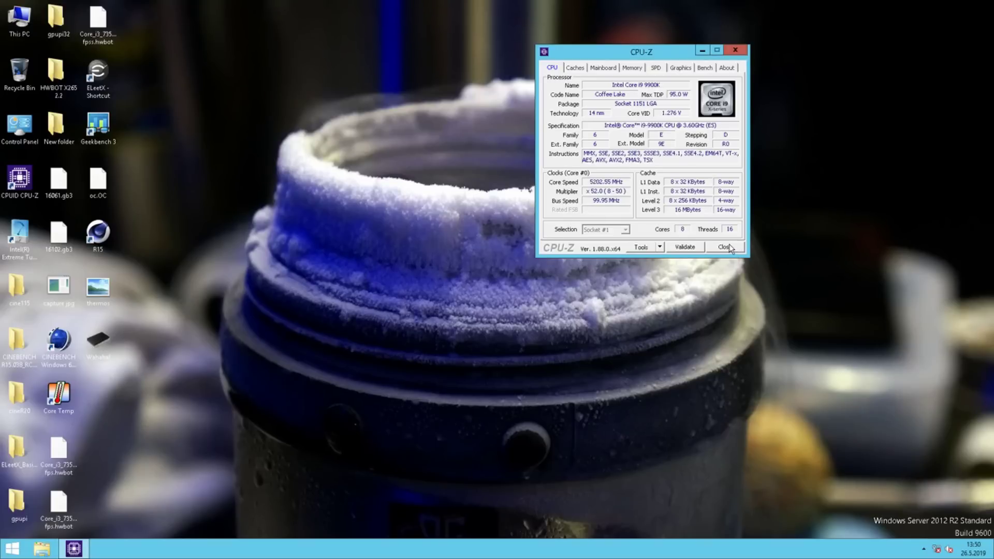
# Open Core Temp and Cinebench R15, and arrange both beside CPU-Z with Cinebench restored to a smaller window
pyautogui.doubleClick(64, 400)
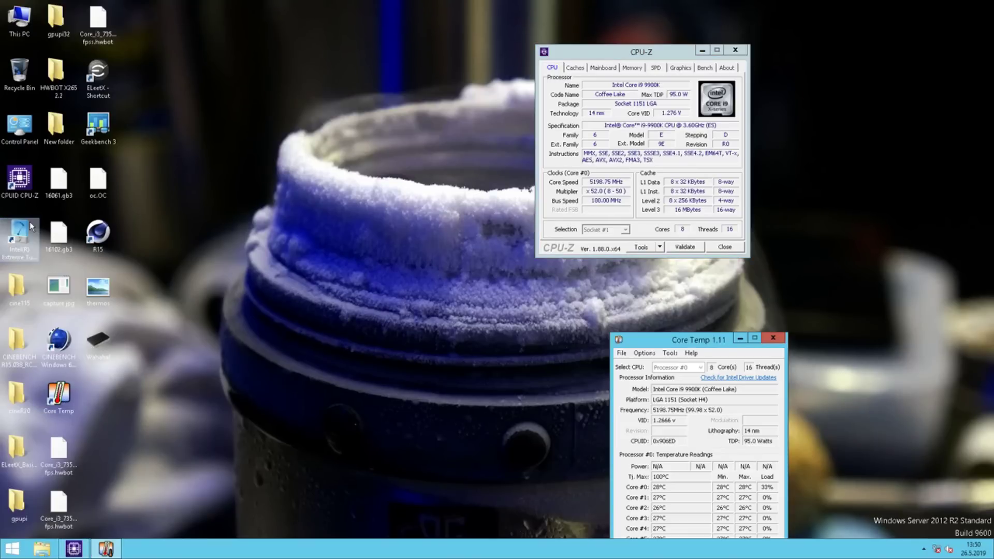
pyautogui.doubleClick(98, 234)
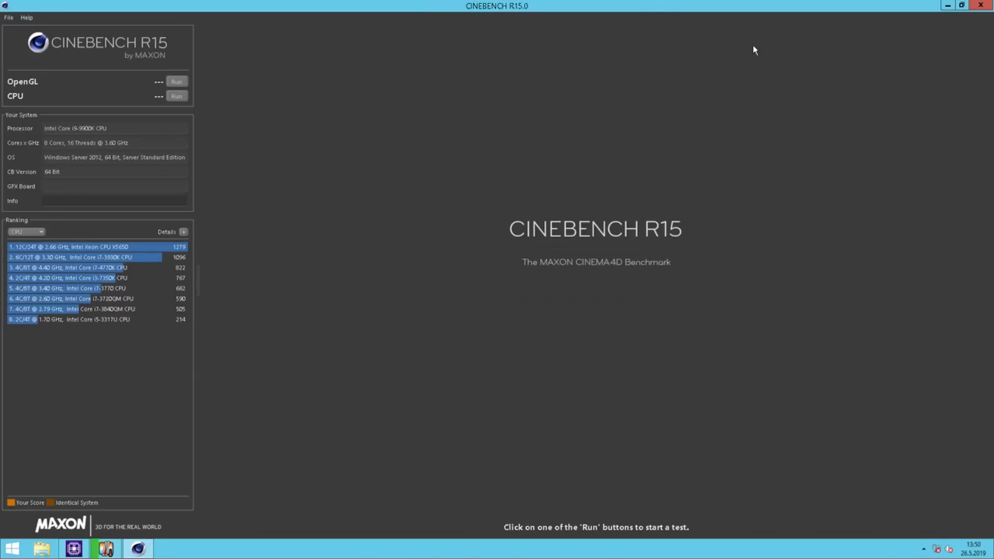
pyautogui.doubleClick(653, 9)
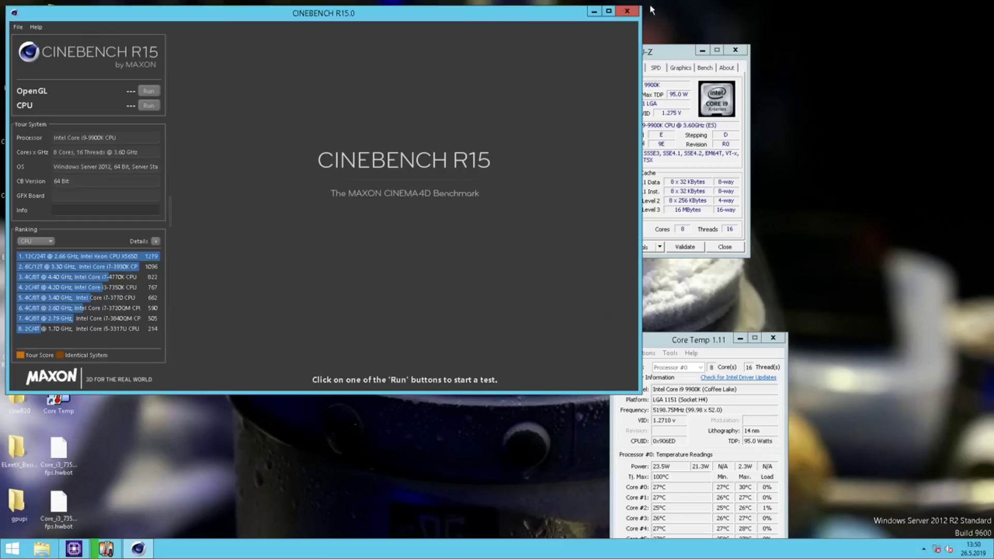
pyautogui.moveTo(580, 48); pyautogui.dragTo(773, 11)
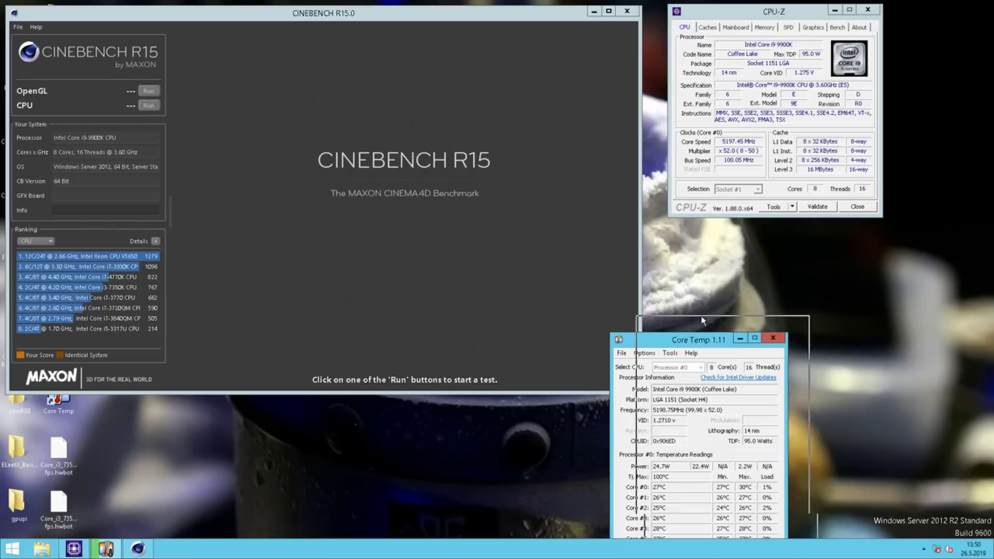
pyautogui.moveTo(679, 339); pyautogui.dragTo(782, 239)
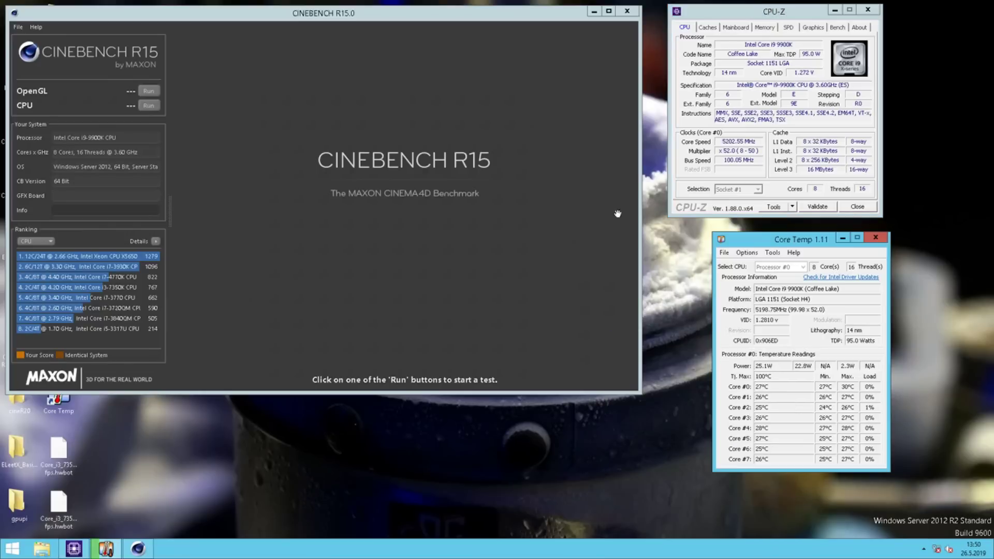
# Run the Cinebench R15 CPU benchmark and shift the windows to uncover the desktop shortcuts
pyautogui.click(150, 106)
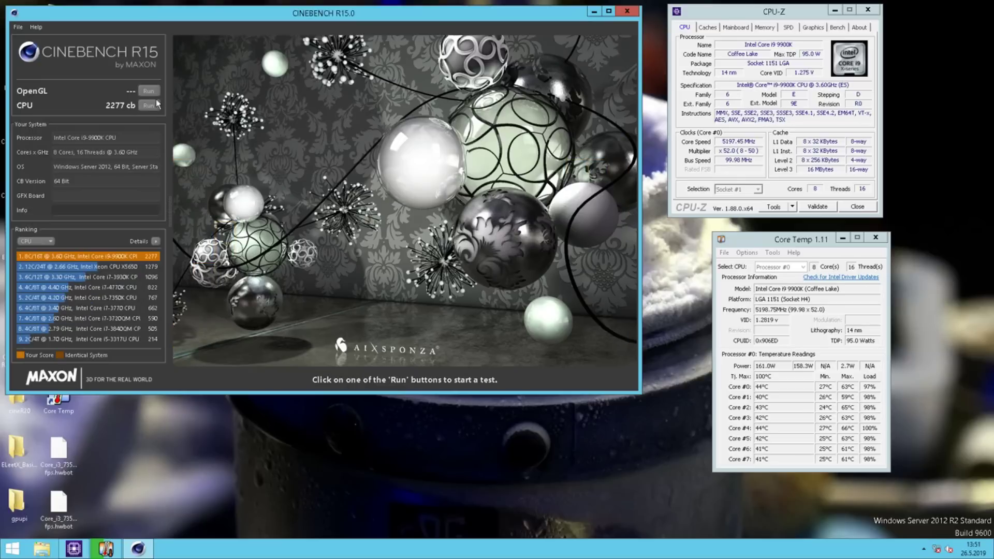
pyautogui.moveTo(241, 14); pyautogui.dragTo(280, 14)
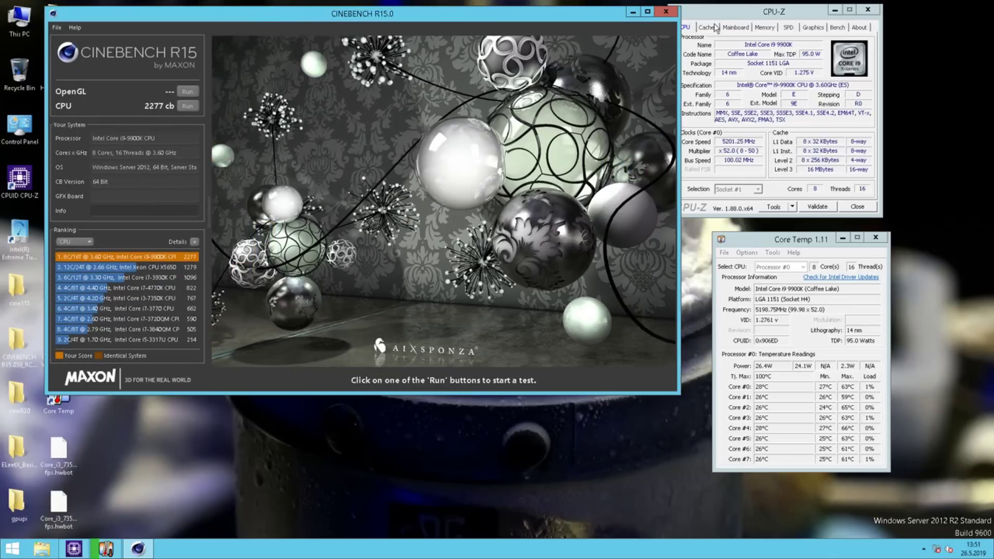
pyautogui.moveTo(735, 11); pyautogui.dragTo(785, 13)
pyautogui.moveTo(449, 16); pyautogui.dragTo(493, 9)
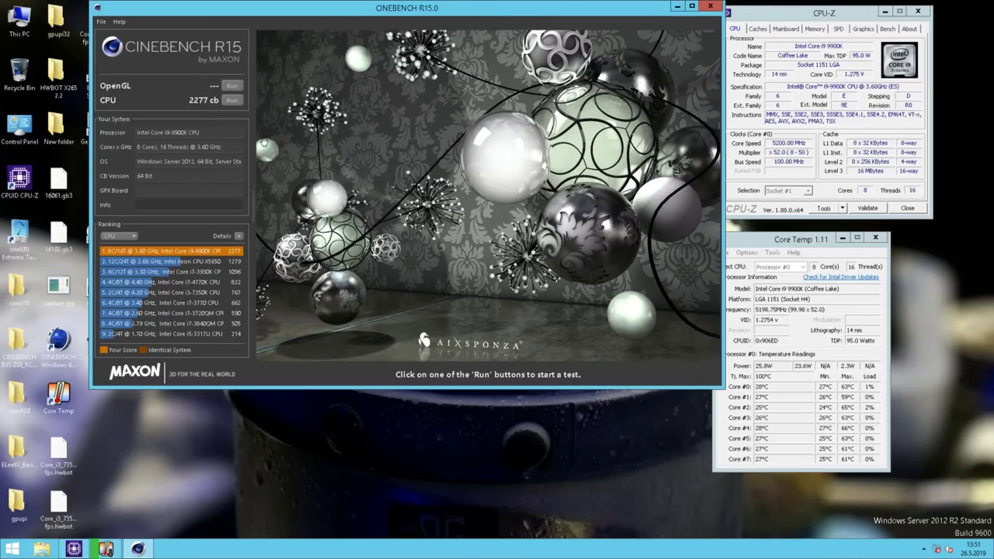
pyautogui.moveTo(315, 18); pyautogui.dragTo(351, 44)
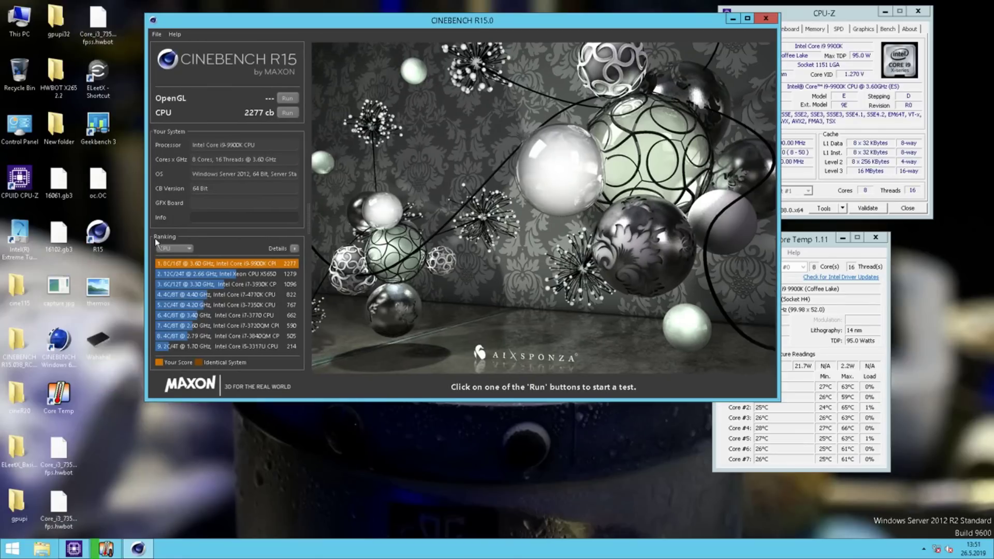
# Set the turbo multipliers of all eight cores to x53 in the EVGA E-LEET Tuning Utility and apply them
pyautogui.doubleClick(97, 73)
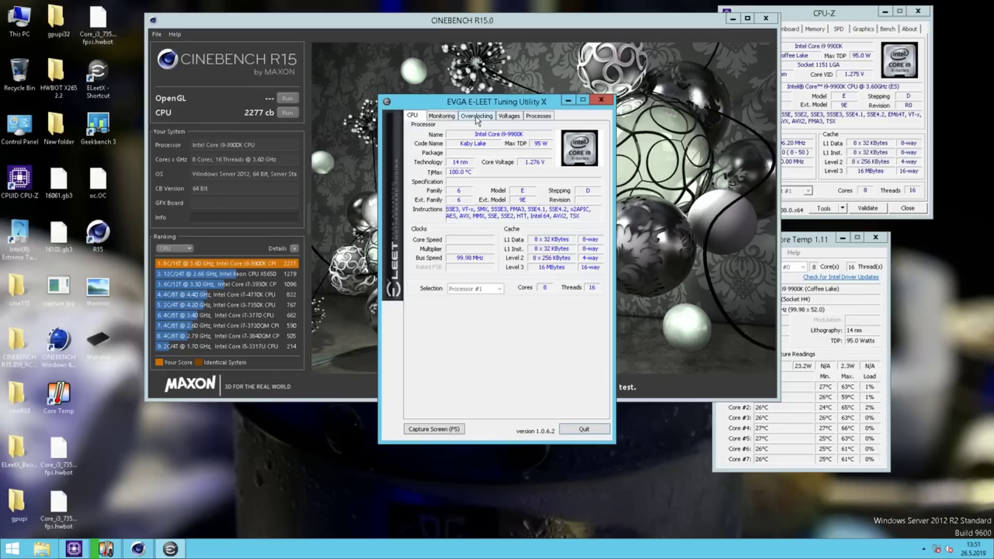
pyautogui.click(476, 116)
pyautogui.click(597, 273)
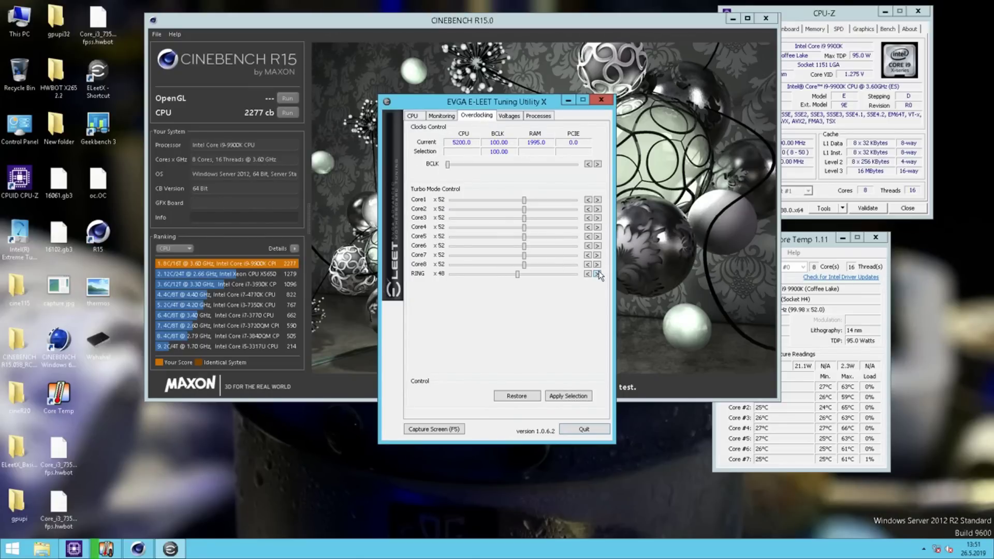
pyautogui.click(597, 265)
pyautogui.click(572, 398)
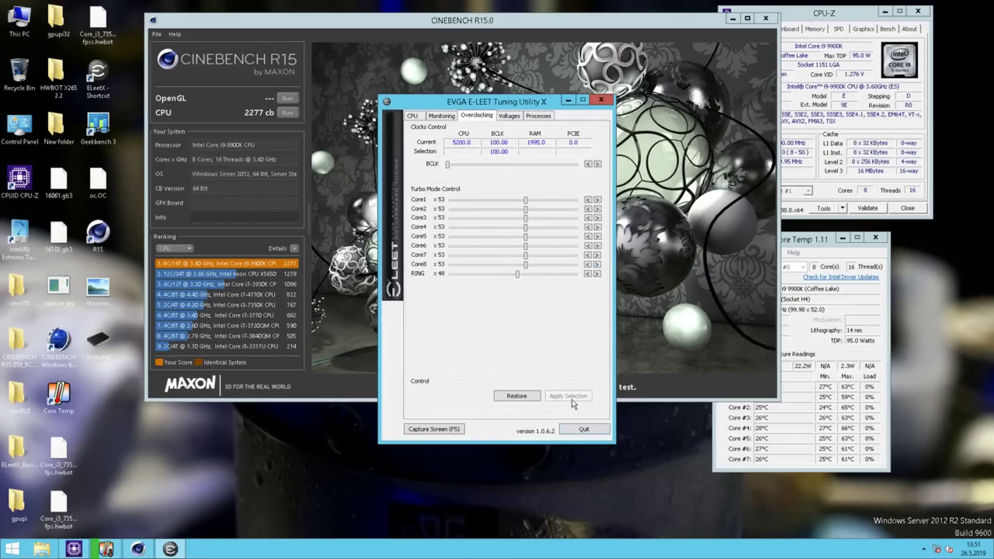
pyautogui.click(607, 101)
# Check the core clock and the memory frequency and timings in CPU-Z, keeping it and Cinebench side by side
pyautogui.moveTo(645, 21); pyautogui.dragTo(573, 13)
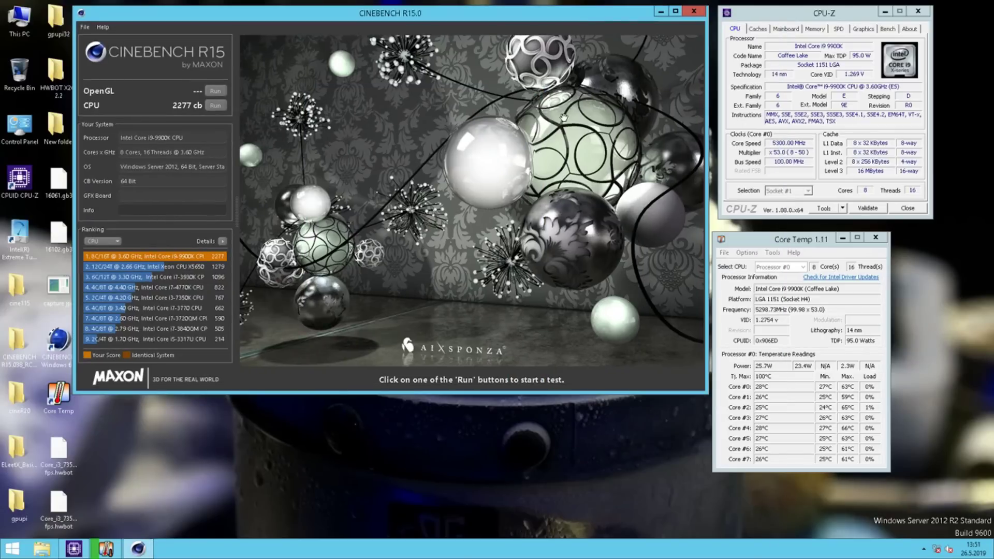
pyautogui.moveTo(811, 13); pyautogui.dragTo(533, 146)
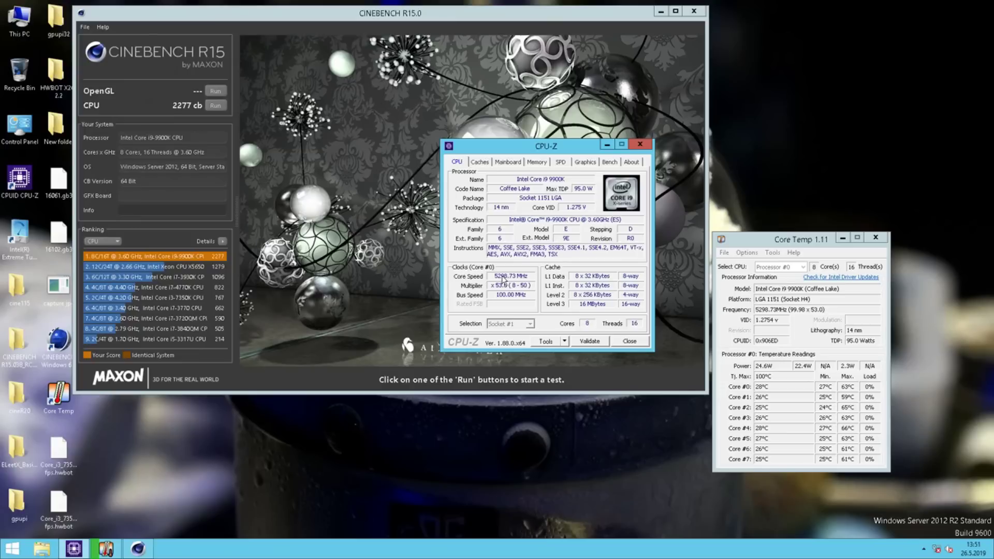
pyautogui.click(542, 164)
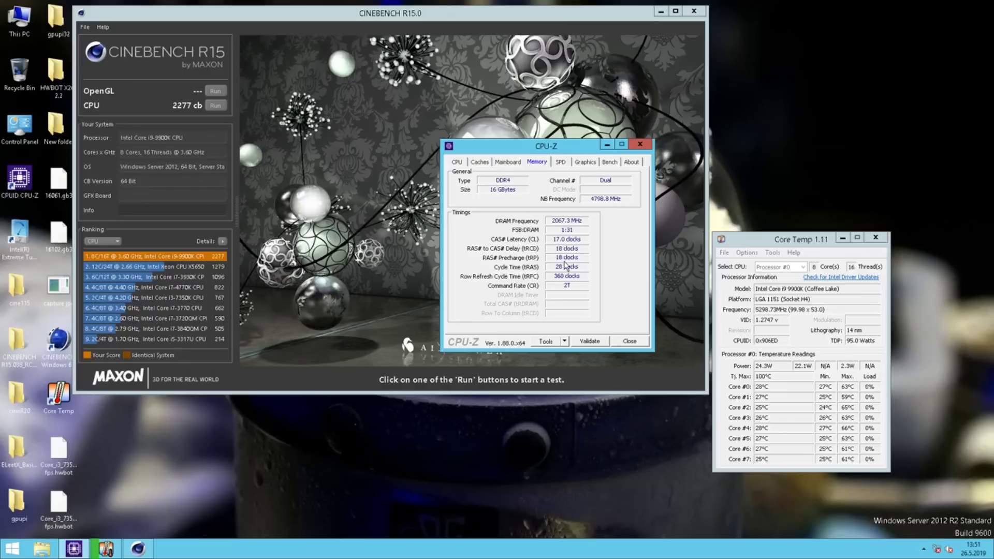
pyautogui.click(462, 163)
pyautogui.moveTo(498, 152); pyautogui.dragTo(785, 12)
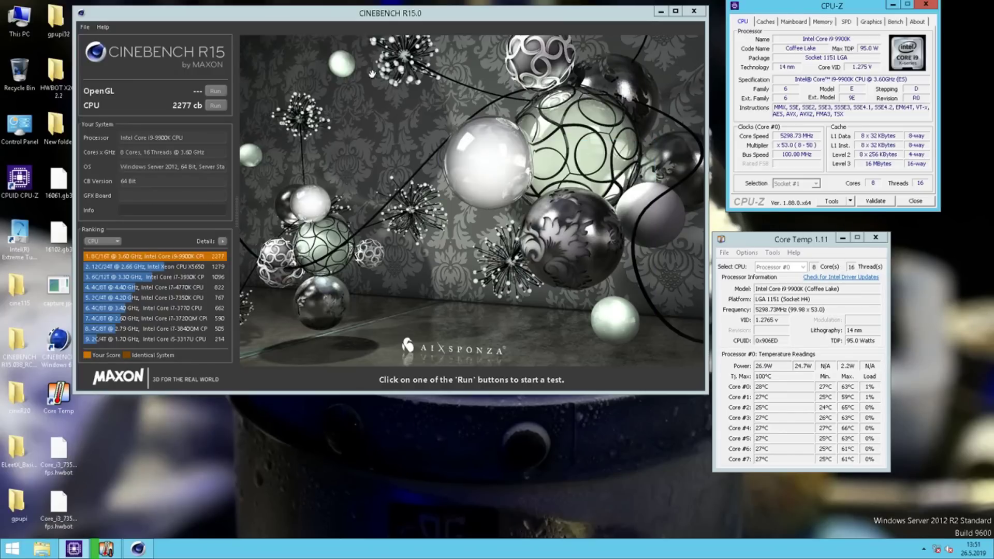
# Run the Cinebench R15 CPU benchmark with the x53 multiplier and move Core Temp and Cinebench to uncover the ELeetX shortcut
pyautogui.click(221, 105)
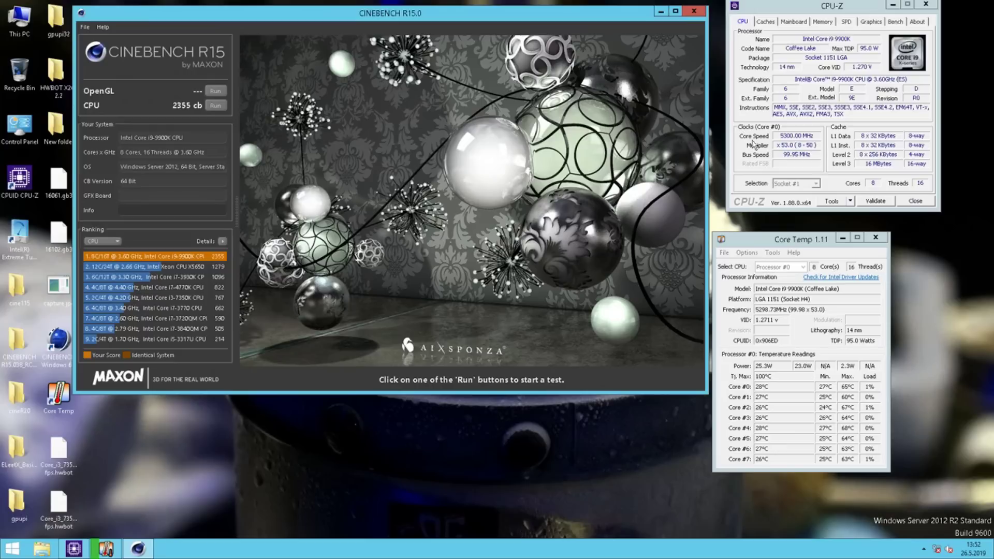
pyautogui.moveTo(806, 245); pyautogui.dragTo(822, 243)
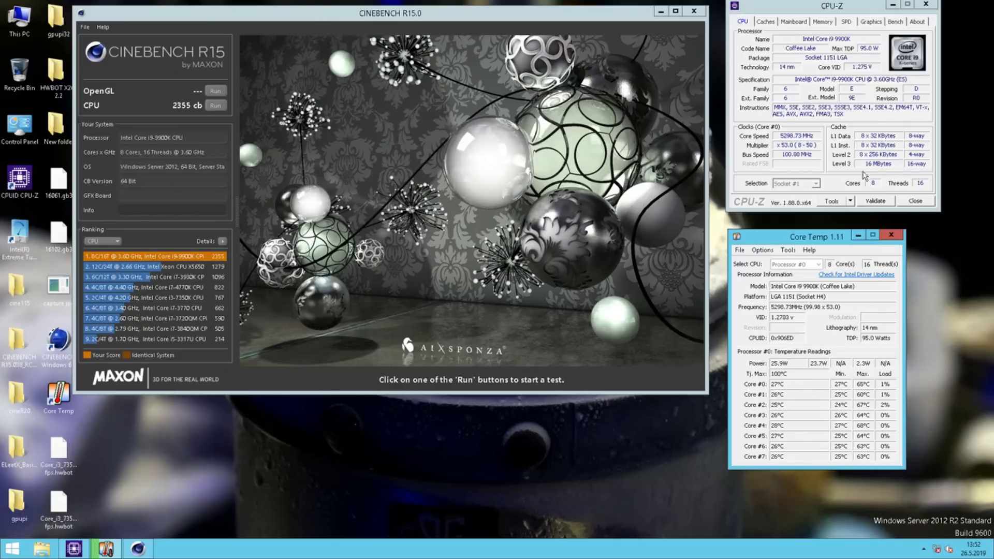
pyautogui.moveTo(539, 11); pyautogui.dragTo(574, 7)
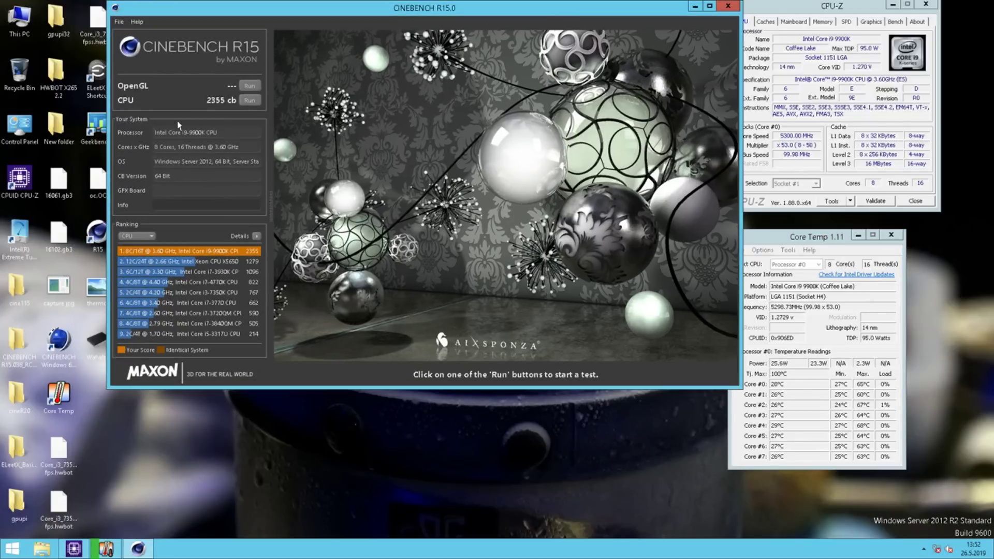
# Raise the turbo multipliers of all eight cores to x54 in the E-LEET utility, apply them and close it
pyautogui.doubleClick(97, 78)
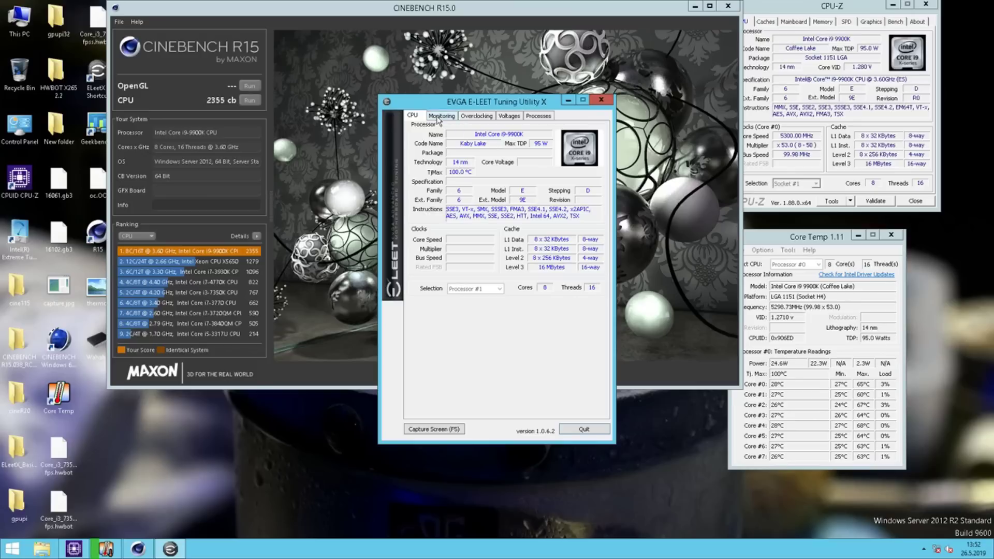
pyautogui.click(474, 116)
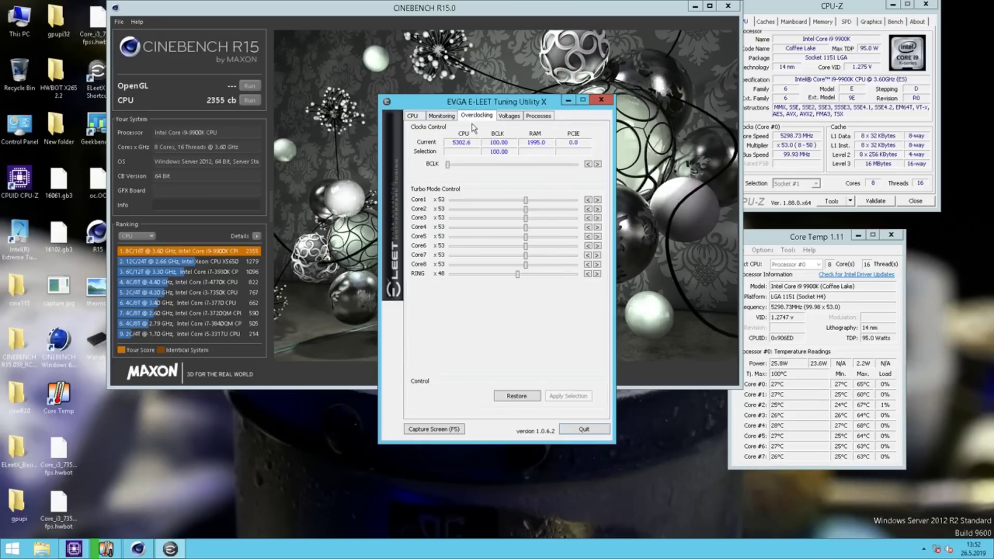
pyautogui.click(597, 265)
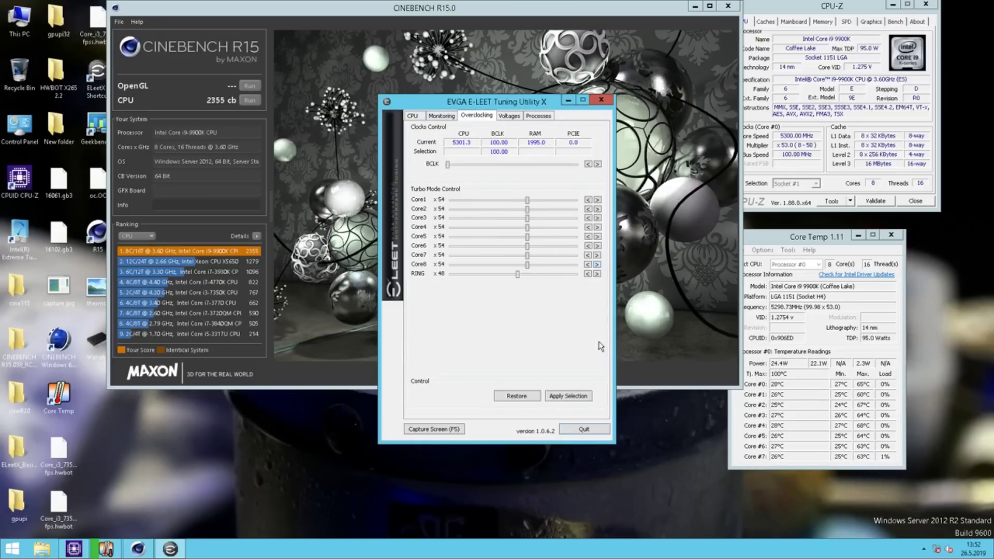
pyautogui.click(578, 398)
pyautogui.click(599, 99)
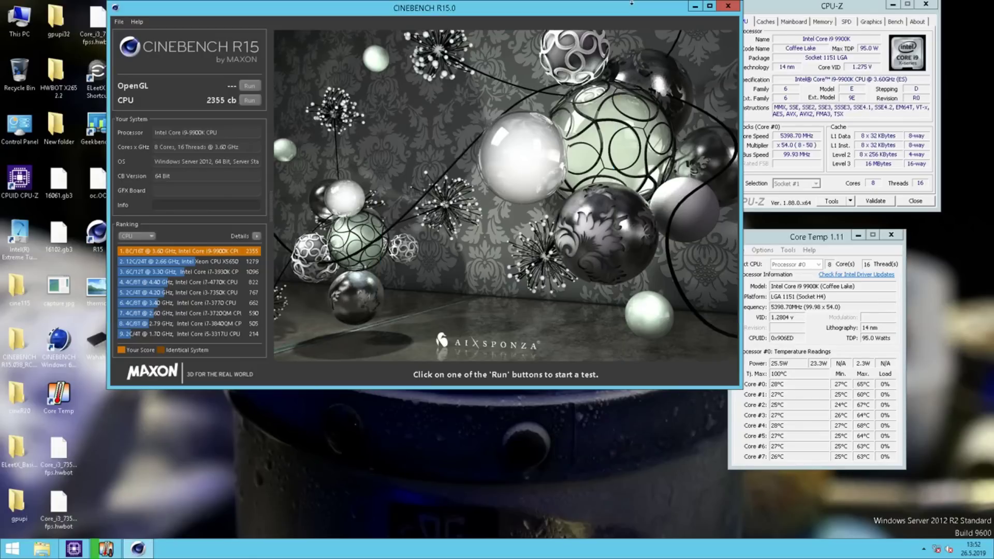
# Separate the Cinebench and CPU-Z windows and run the CPU benchmark with the x54 multiplier
pyautogui.moveTo(595, 7); pyautogui.dragTo(545, 7)
pyautogui.moveTo(837, 6); pyautogui.dragTo(824, 20)
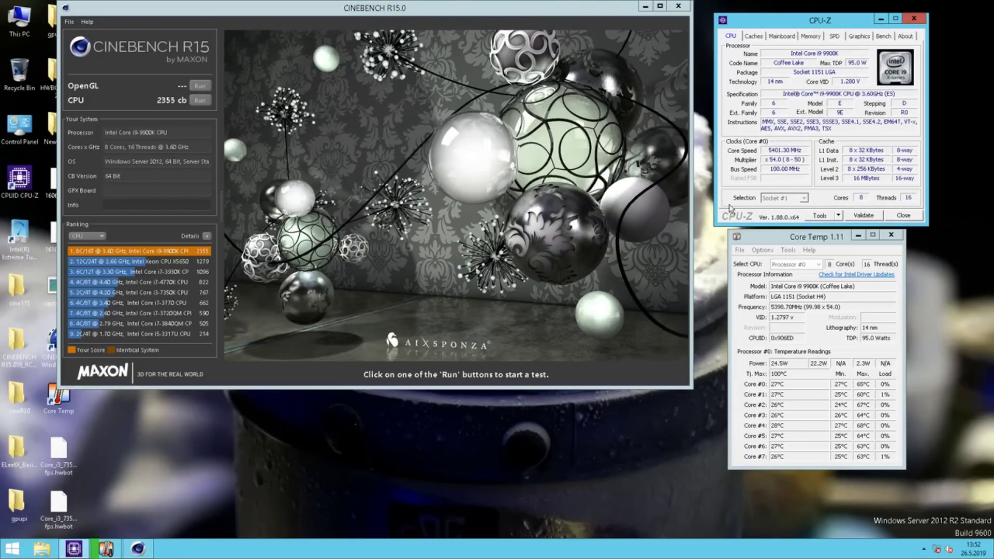
pyautogui.click(201, 100)
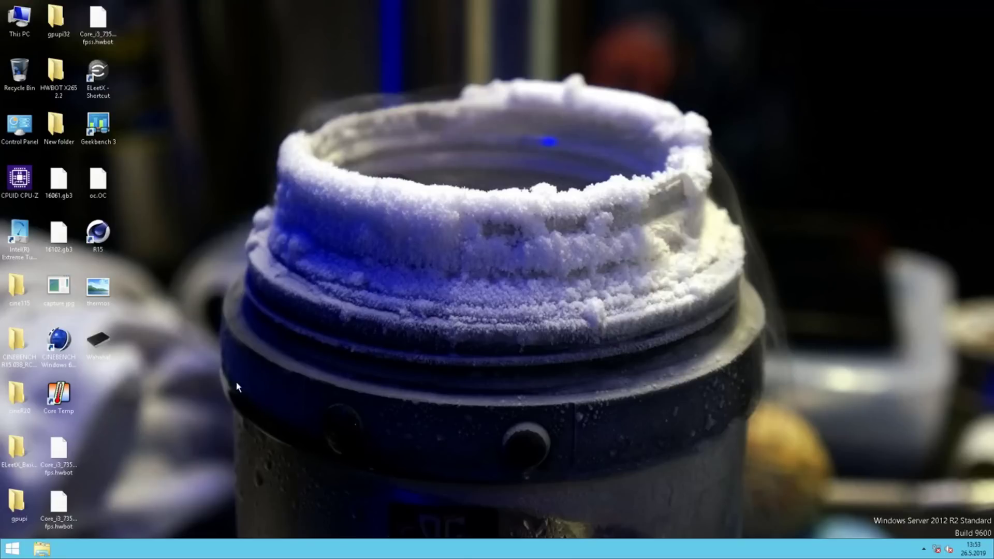
# Start the ELeetX utility from its desktop shortcut, then end the ELeetX.exe process in Task Manager
pyautogui.click(98, 339)
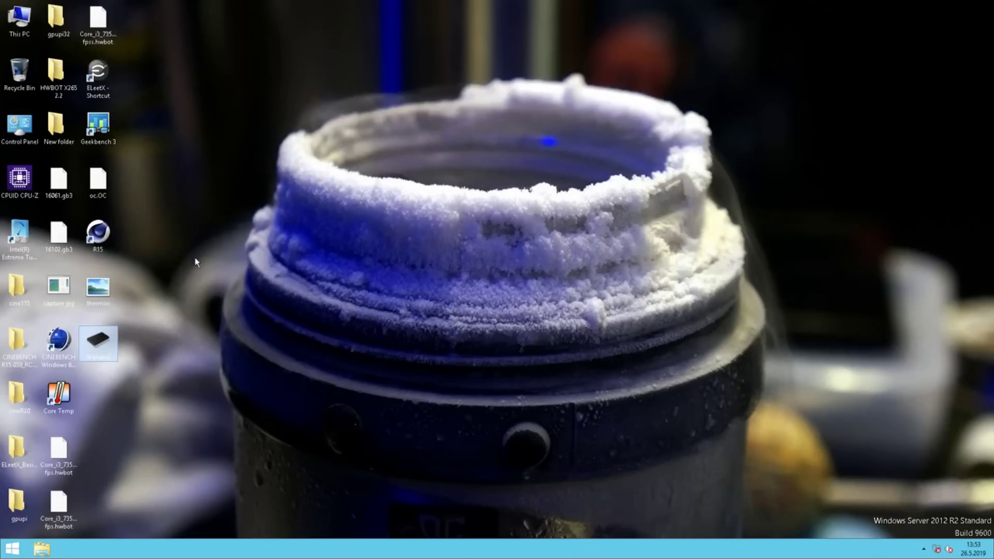
pyautogui.doubleClick(99, 75)
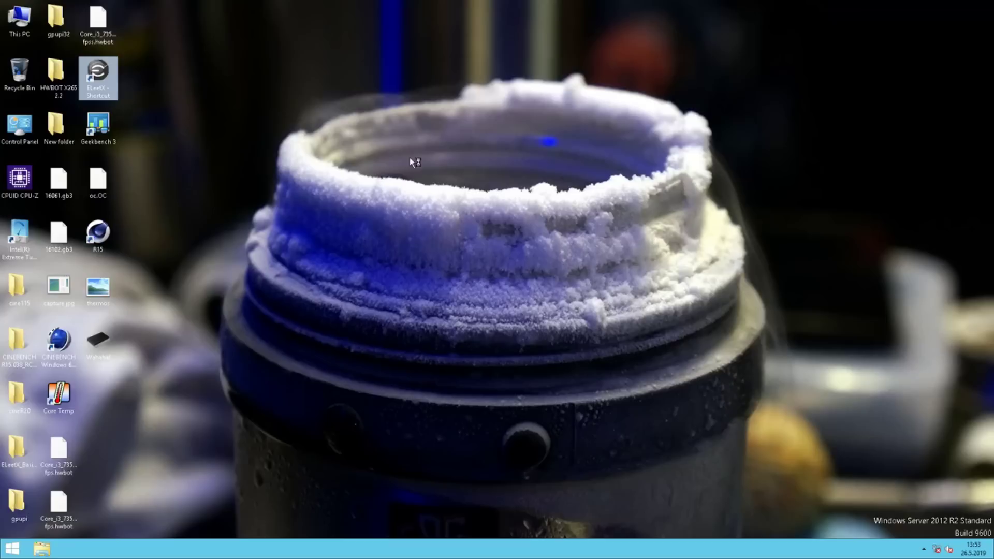
pyautogui.rightClick(314, 550)
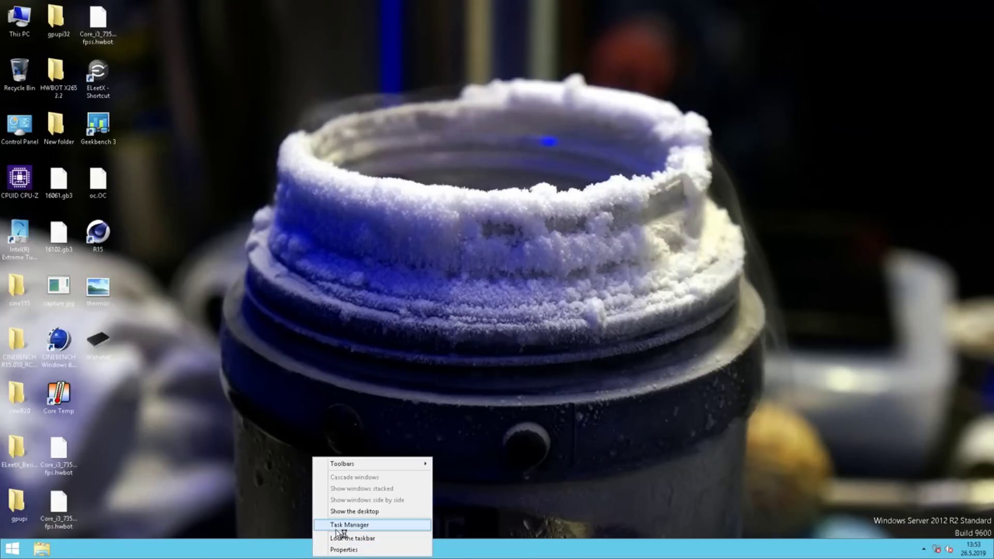
pyautogui.click(338, 526)
pyautogui.click(134, 74)
pyautogui.click(77, 150)
pyautogui.click(365, 335)
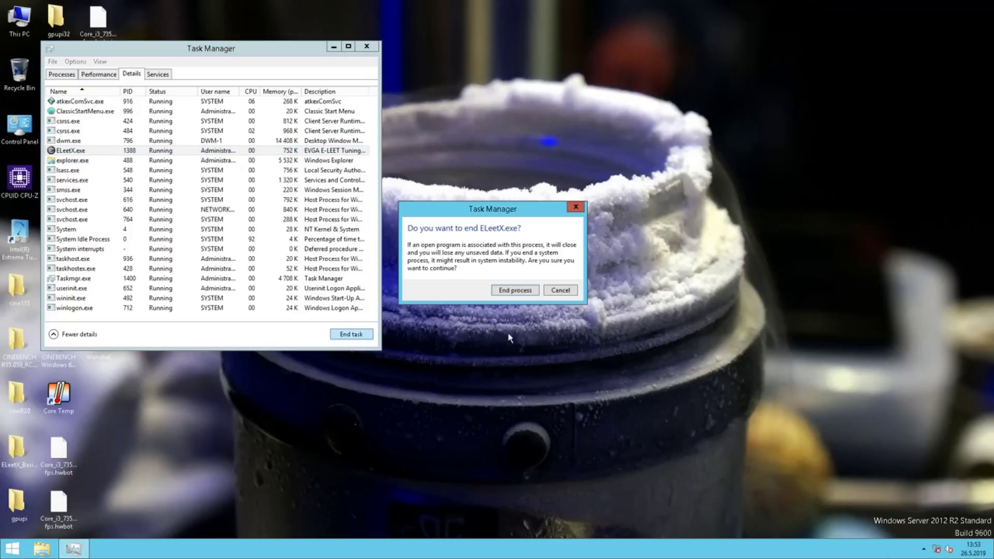
pyautogui.click(508, 290)
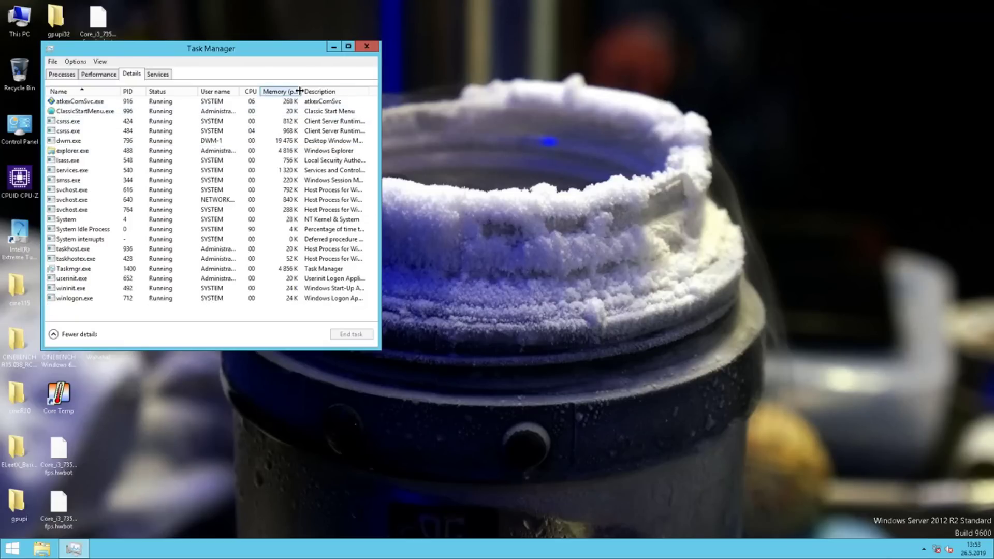
pyautogui.click(365, 47)
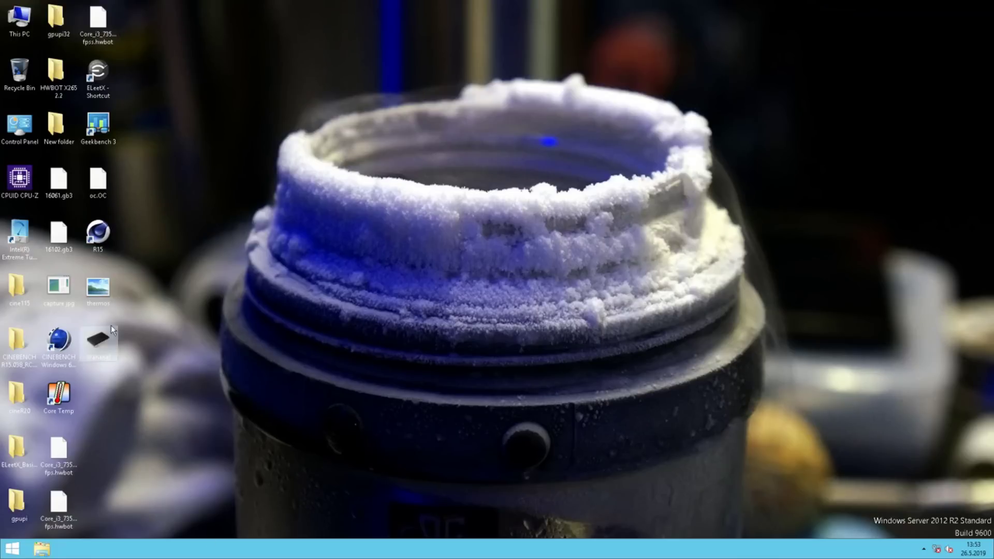
# Relaunch the E-LEET utility, apply a Vcore target voltage of 1.320 in Override mode, and check the monitored CPU VCore
pyautogui.doubleClick(110, 69)
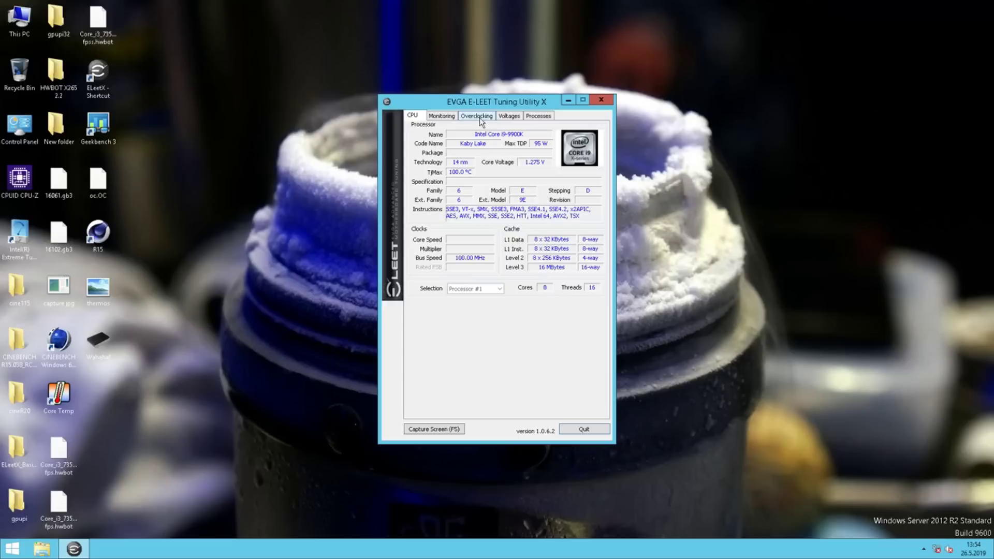
pyautogui.click(509, 116)
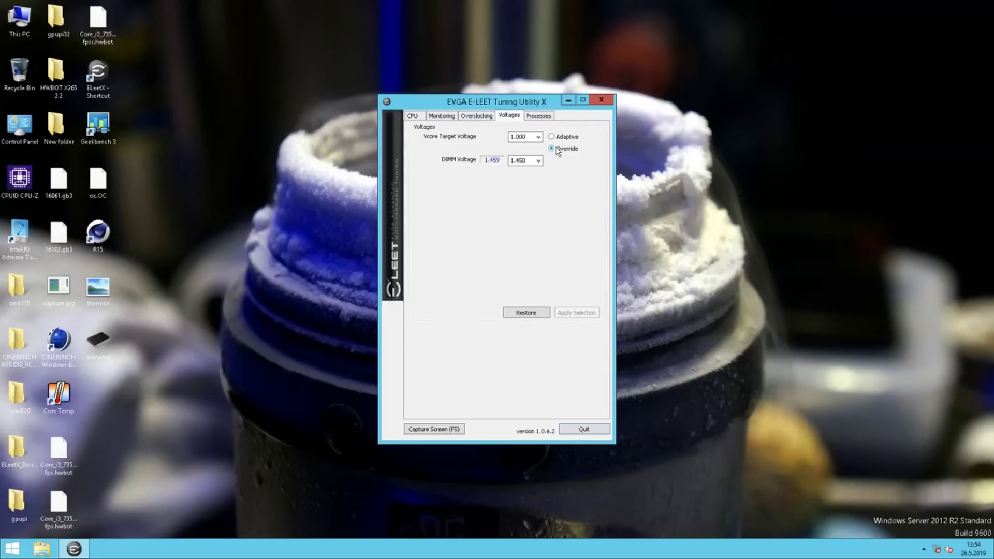
pyautogui.click(539, 137)
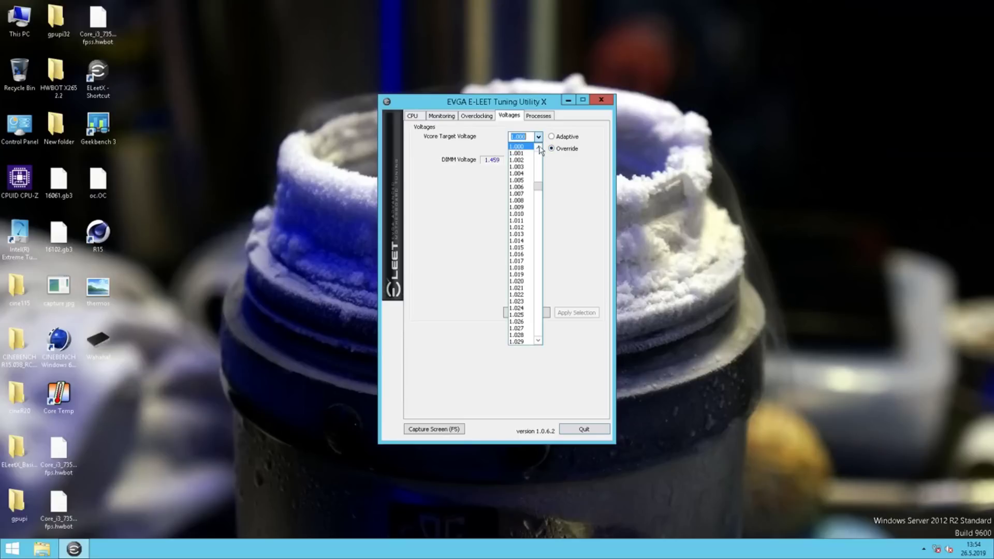
pyautogui.moveTo(538, 187); pyautogui.dragTo(541, 231)
pyautogui.click(528, 274)
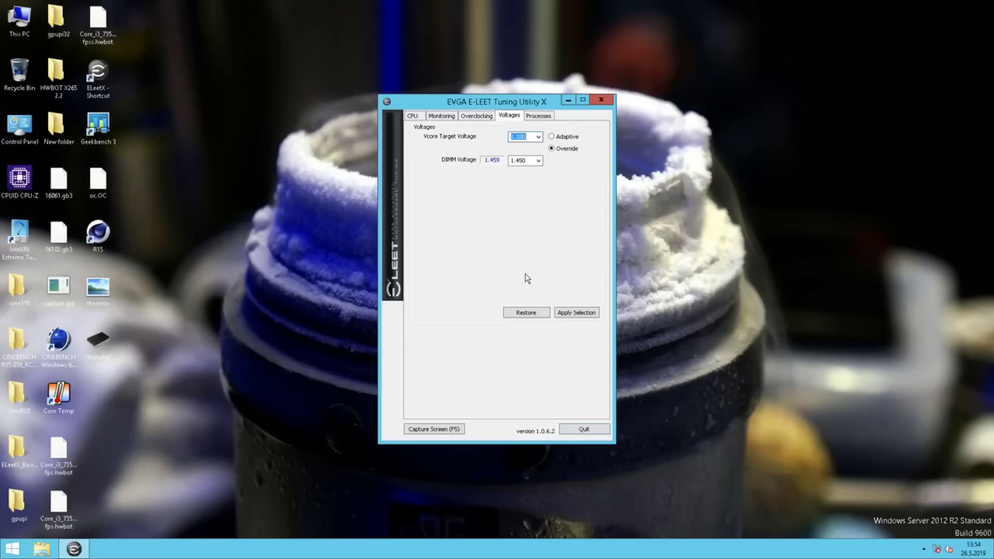
pyautogui.click(577, 314)
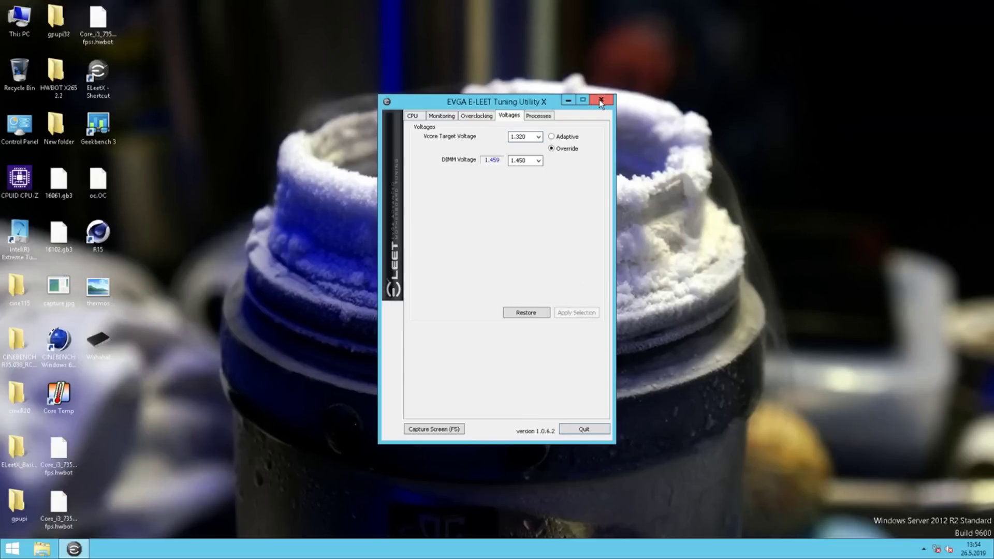
pyautogui.click(451, 117)
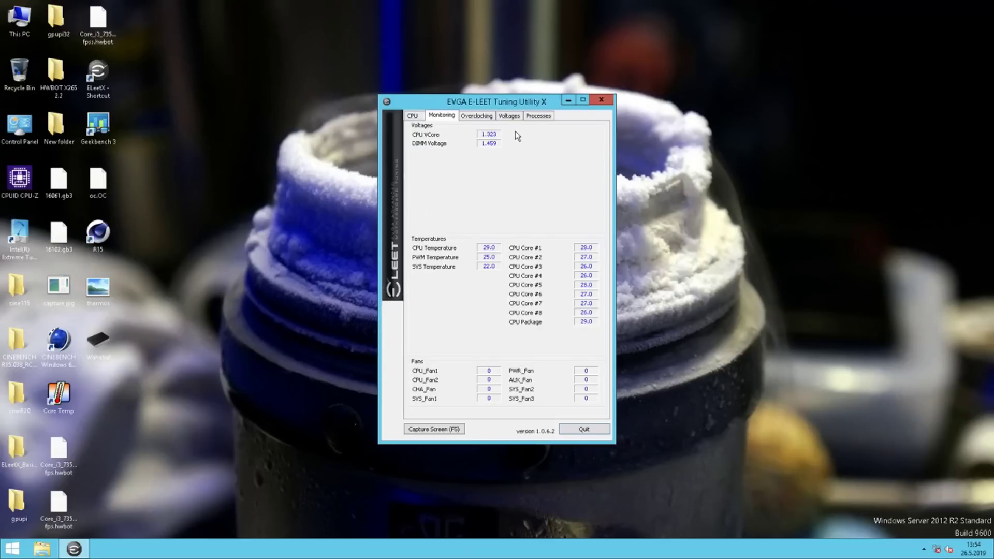
pyautogui.click(601, 100)
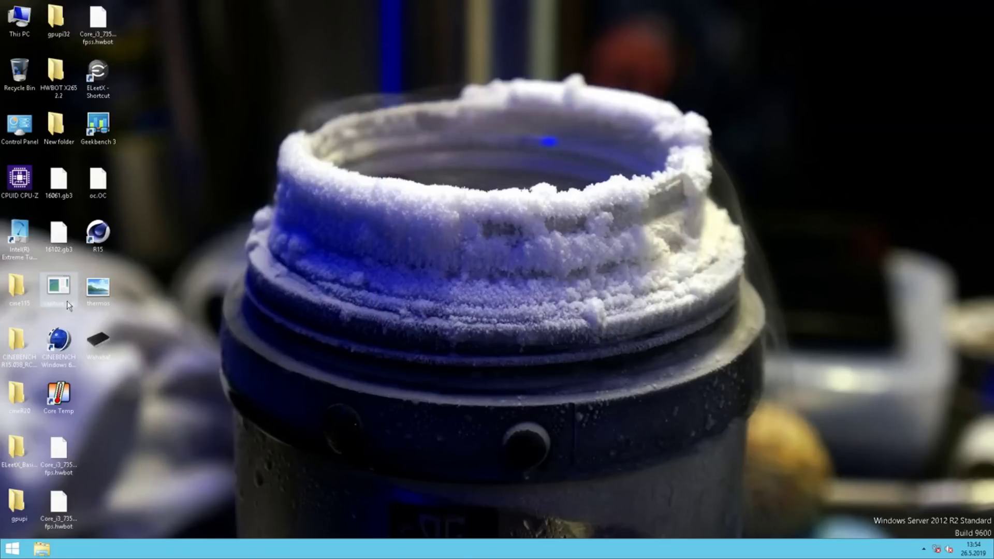
# Start Core Temp, then raise all eight core multipliers to x54 and the ring to x48 in E-LEET and apply them
pyautogui.doubleClick(63, 406)
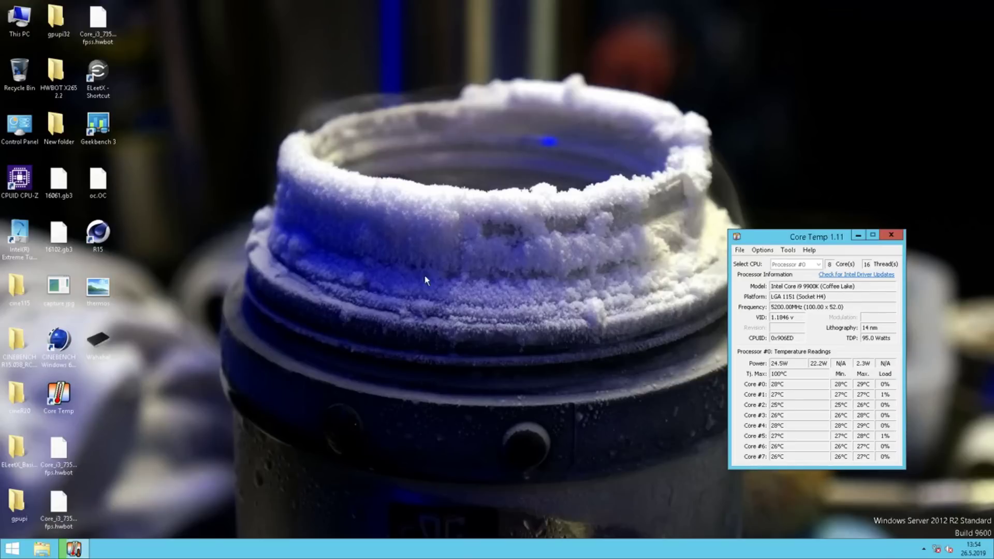
pyautogui.doubleClick(107, 81)
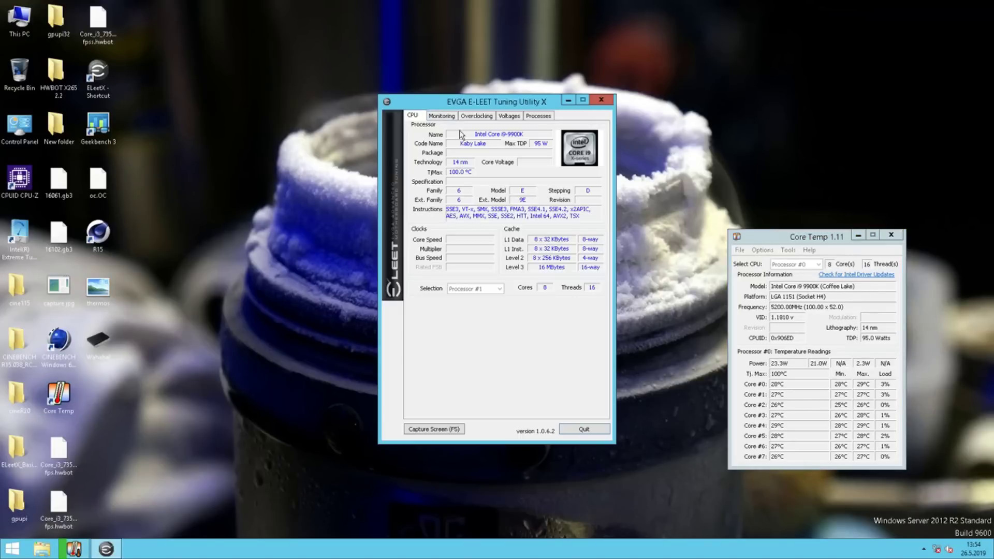
pyautogui.click(479, 117)
pyautogui.click(596, 273)
pyautogui.click(596, 273)
pyautogui.click(597, 274)
pyautogui.click(598, 265)
pyautogui.click(597, 264)
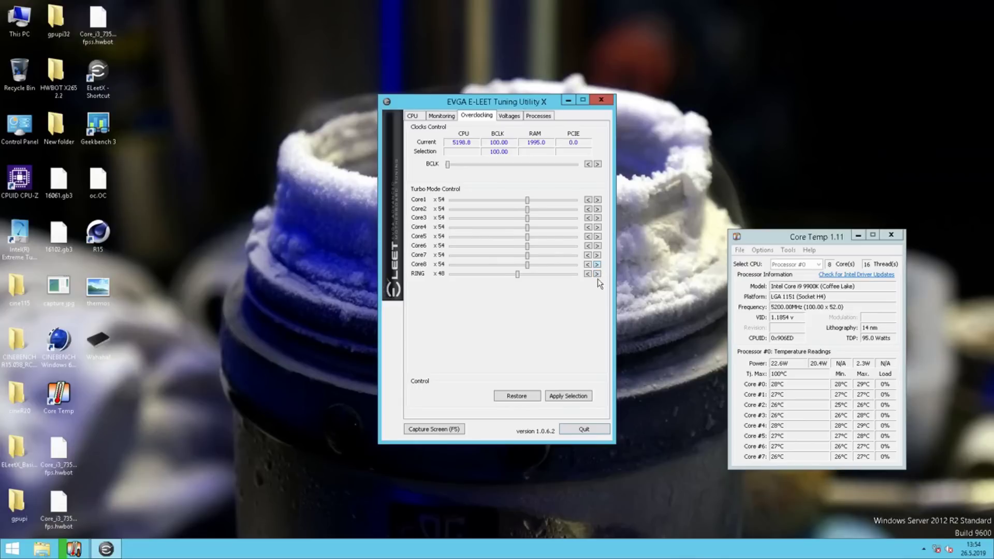
pyautogui.click(567, 397)
pyautogui.click(601, 100)
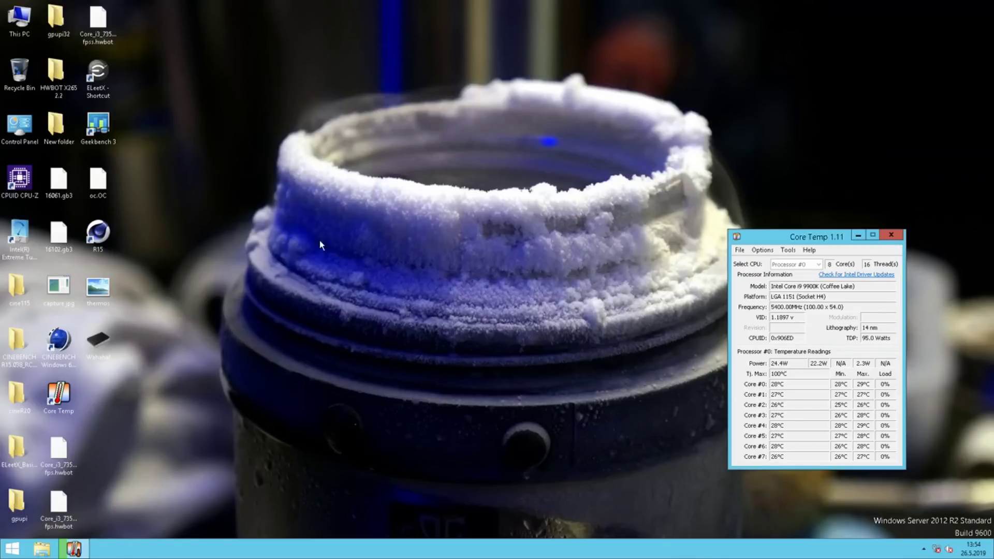
# Open Cinebench R15 in a smaller window beside Core Temp and try to run the CPU benchmark
pyautogui.doubleClick(98, 239)
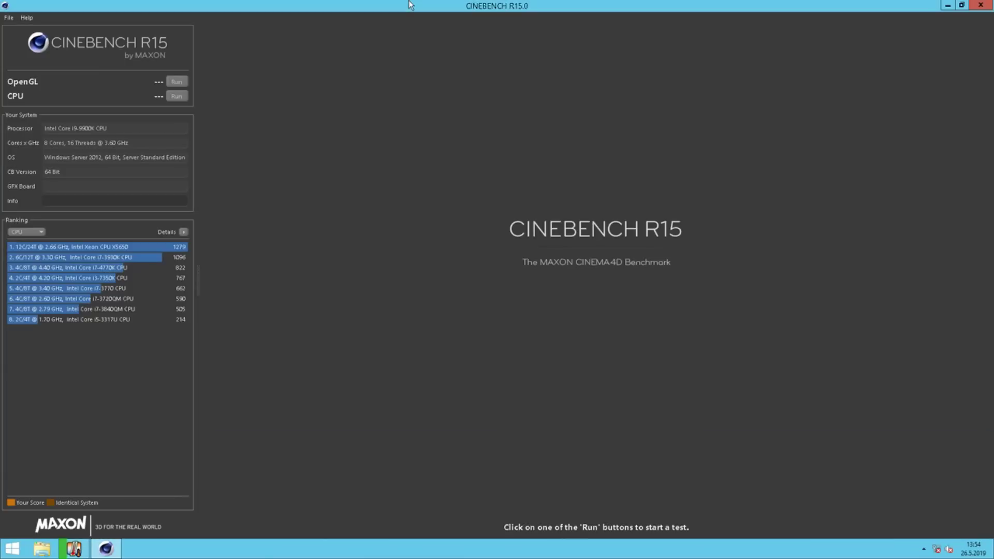
pyautogui.doubleClick(411, 6)
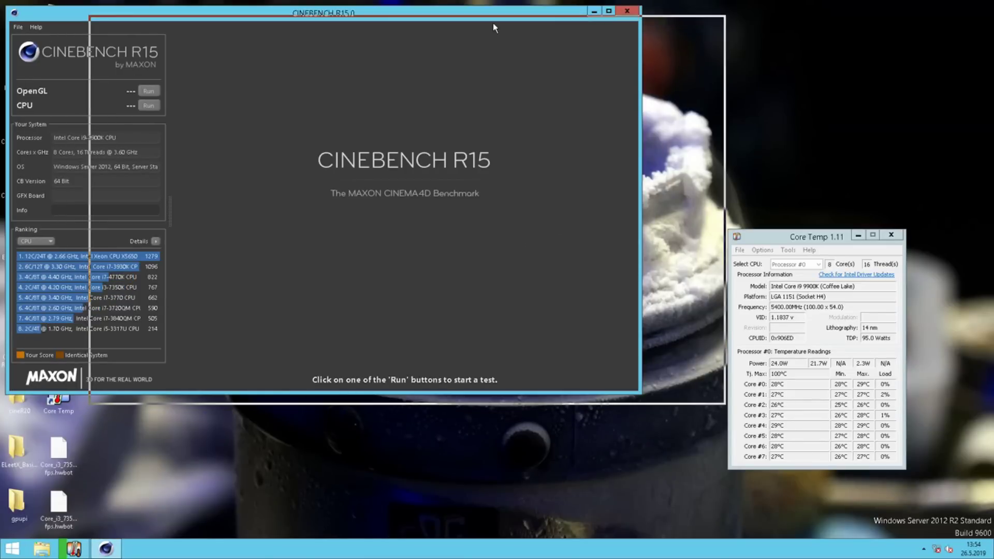
pyautogui.moveTo(493, 22); pyautogui.dragTo(477, 29)
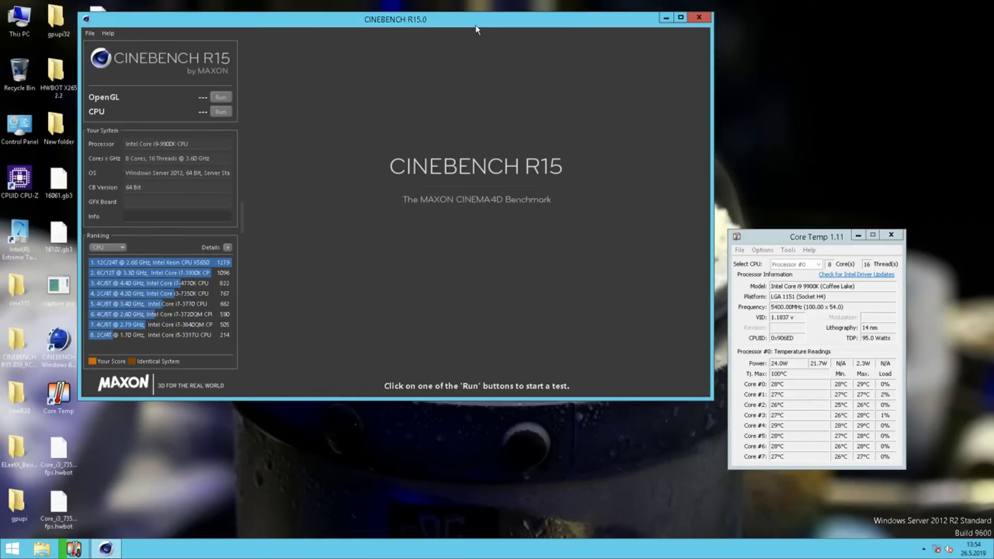
pyautogui.click(222, 111)
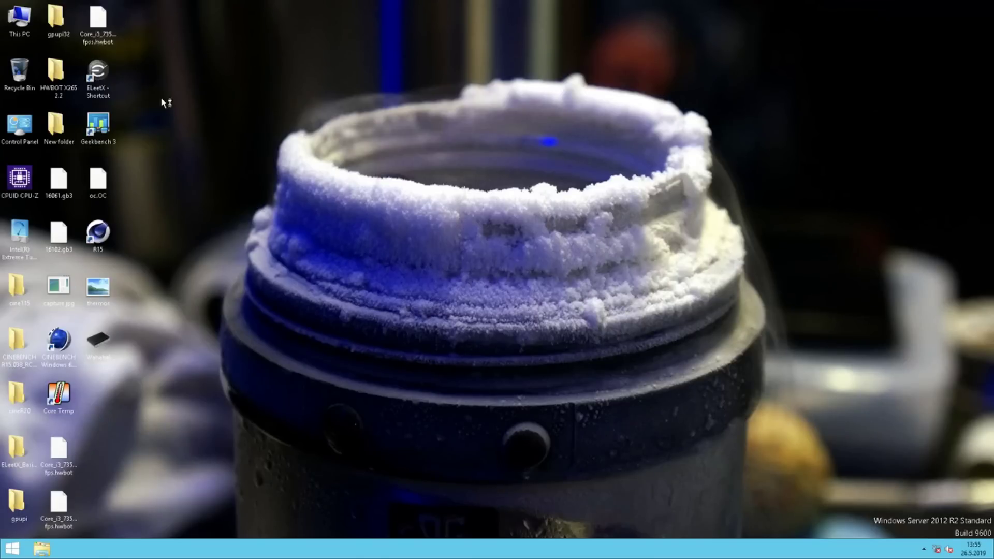
# Launch the E-LEET utility and end the first of the two ELeetX.exe processes in Task Manager
pyautogui.click(105, 78)
pyautogui.doubleClick(109, 87)
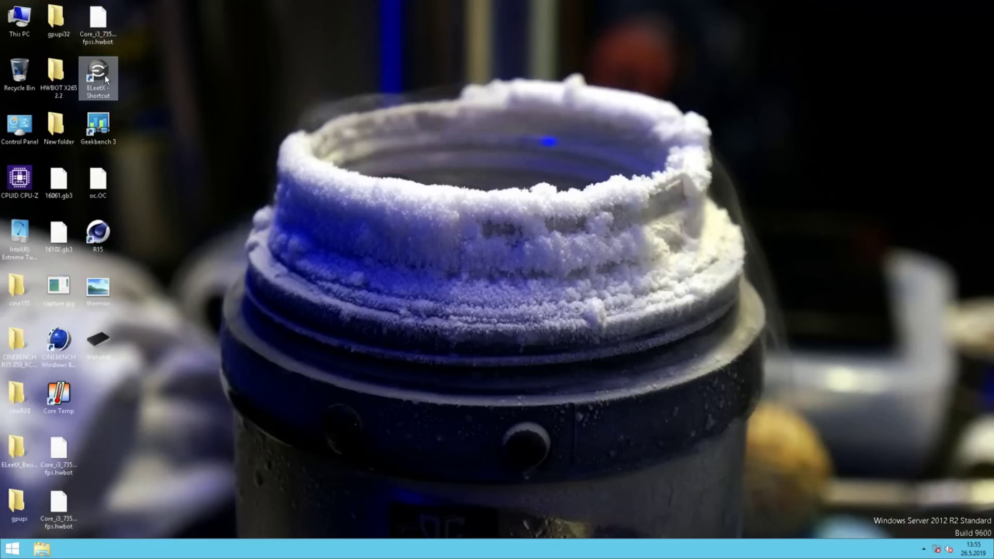
pyautogui.rightClick(405, 549)
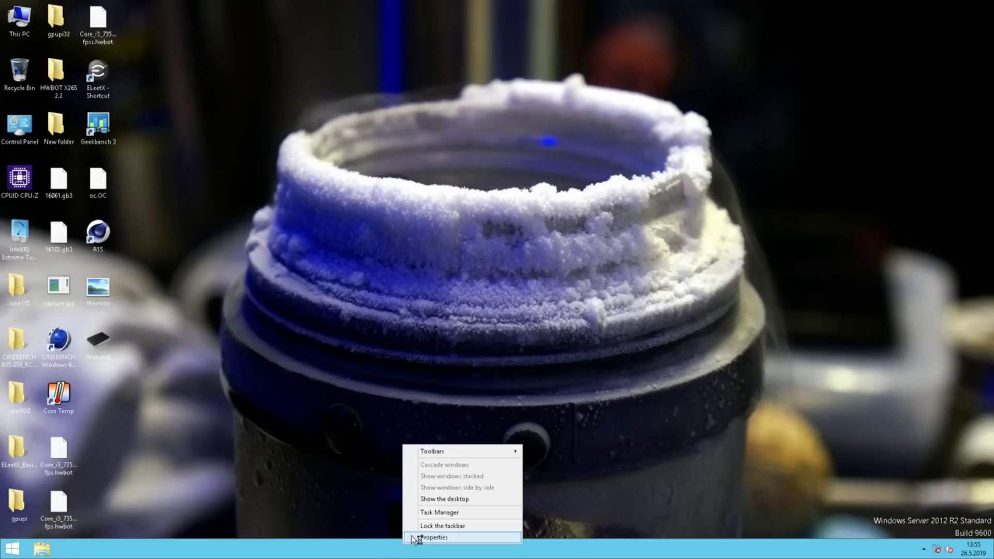
pyautogui.click(432, 513)
pyautogui.click(139, 76)
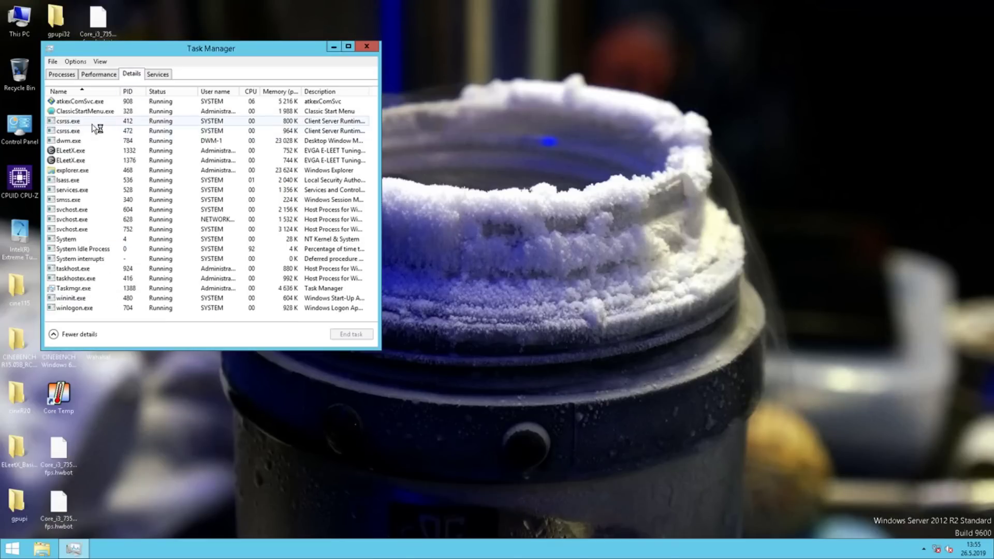
pyautogui.click(79, 152)
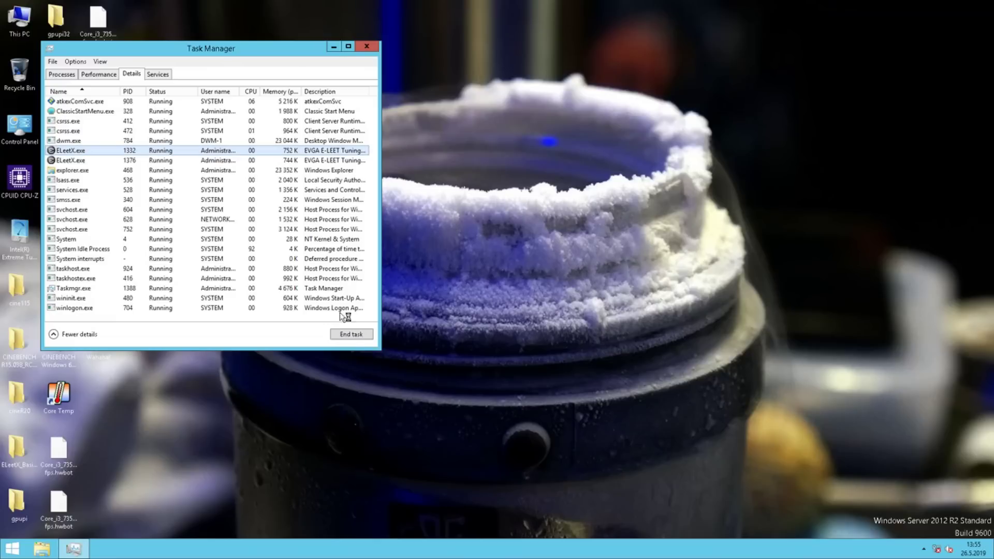
pyautogui.click(362, 336)
pyautogui.click(516, 289)
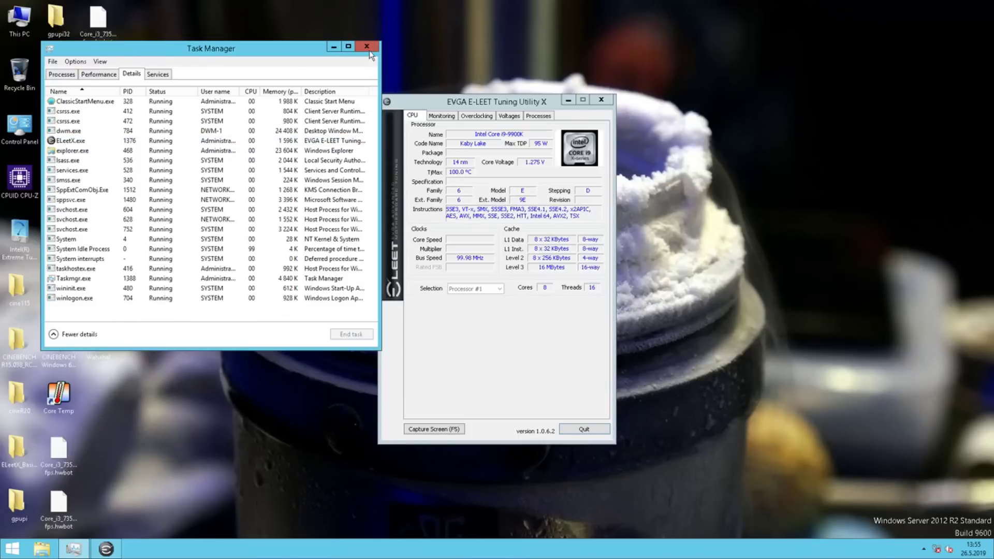
pyautogui.click(366, 46)
# Set the Vcore target voltage to 1.340 in Override mode and apply it
pyautogui.click(489, 115)
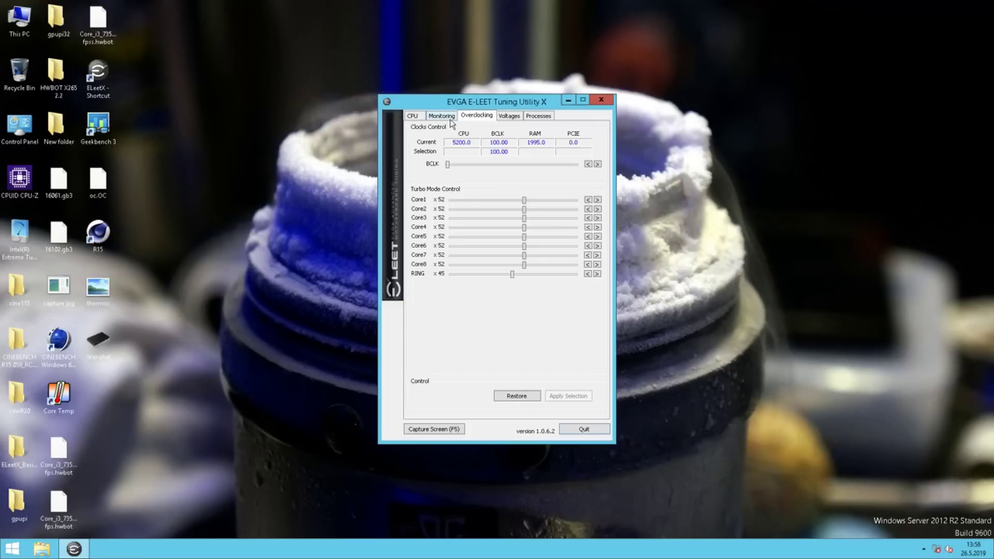
pyautogui.click(520, 119)
pyautogui.click(538, 137)
pyautogui.moveTo(539, 178); pyautogui.dragTo(538, 237)
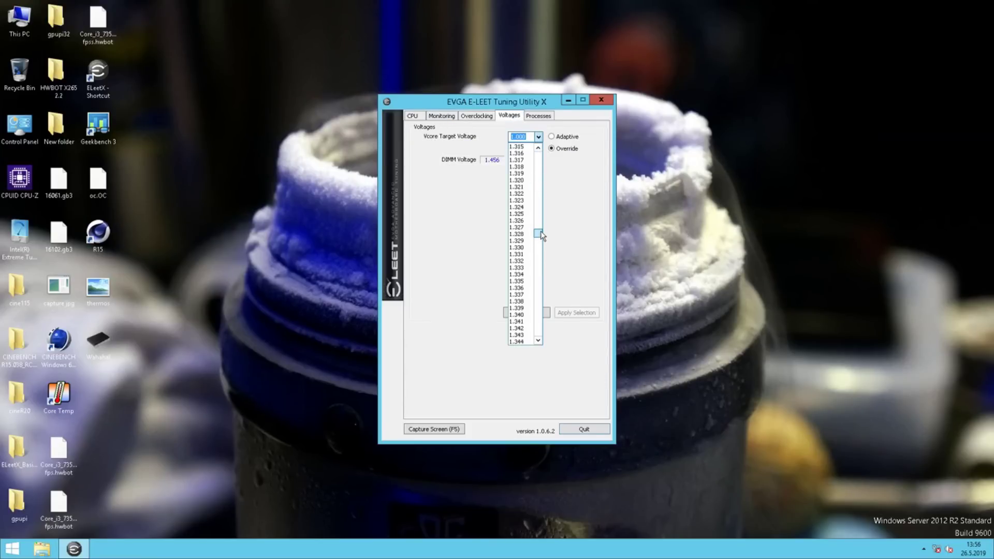
pyautogui.click(522, 316)
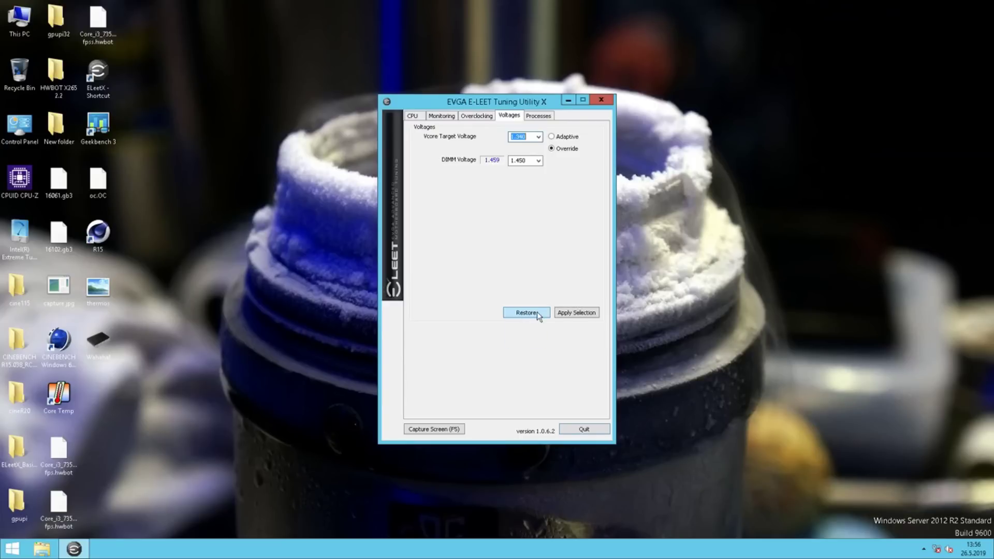
pyautogui.click(573, 310)
pyautogui.click(581, 314)
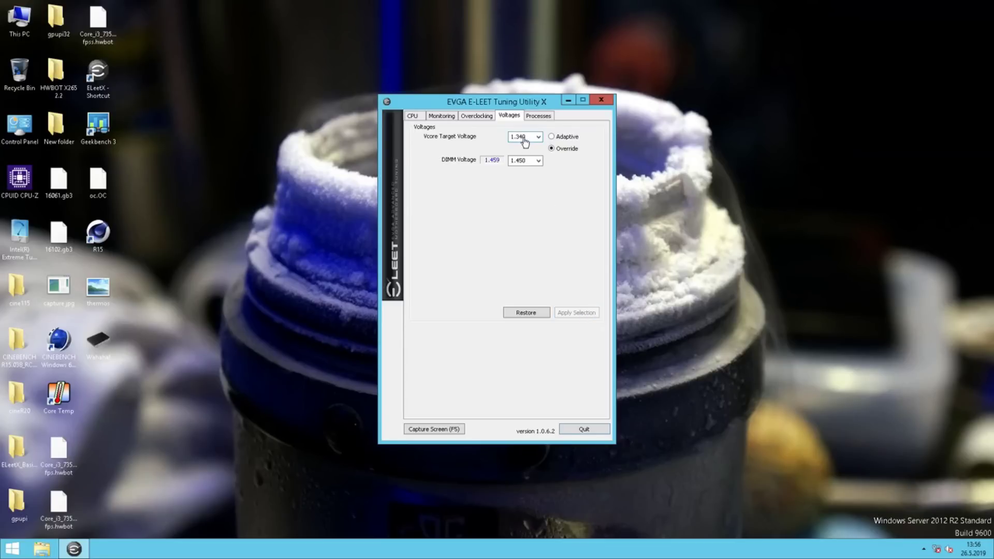
# Set all eight core multipliers to x54 and the ring multiplier to x48, apply them and close the E-LEET utility
pyautogui.click(475, 115)
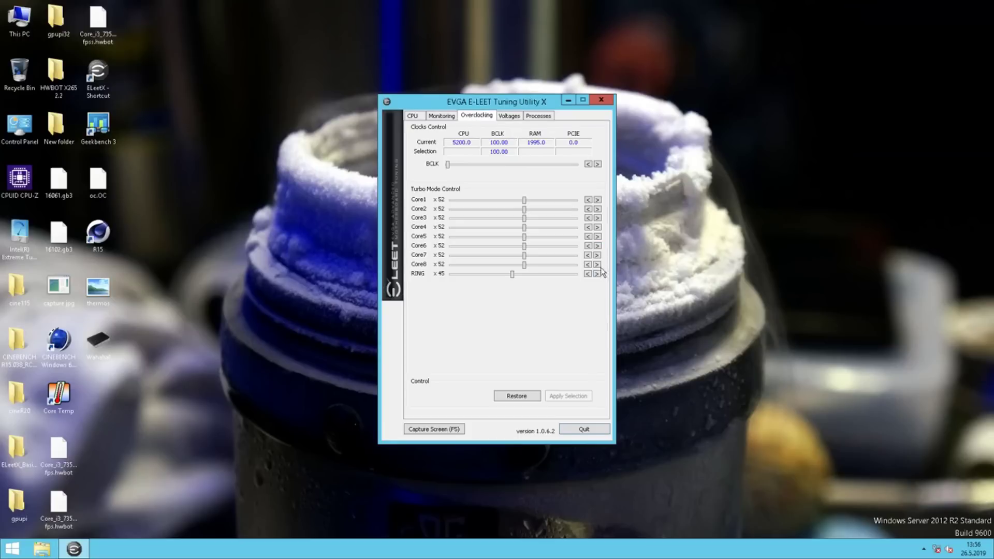
pyautogui.click(597, 264)
pyautogui.click(597, 264)
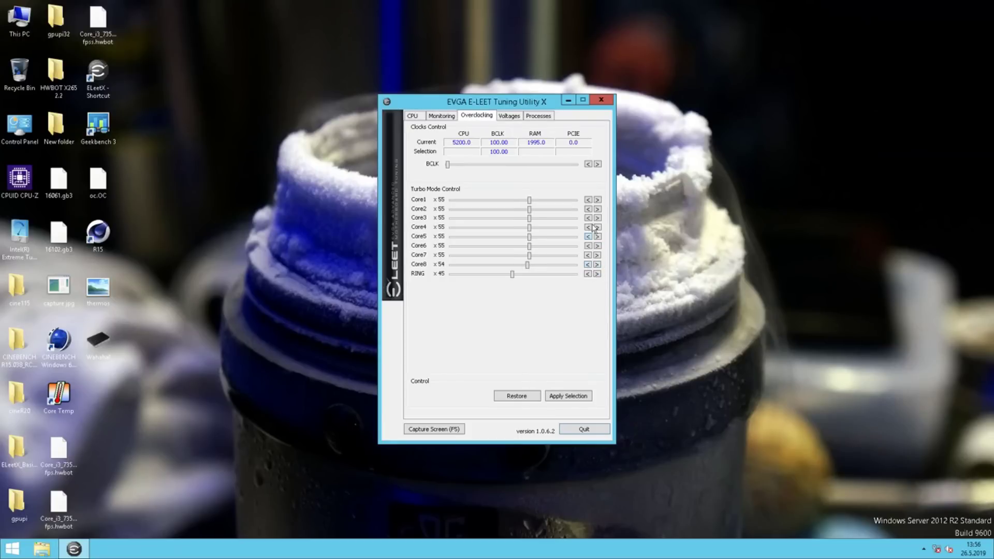
pyautogui.click(590, 200)
pyautogui.click(596, 274)
pyautogui.click(597, 274)
pyautogui.click(596, 274)
pyautogui.click(562, 397)
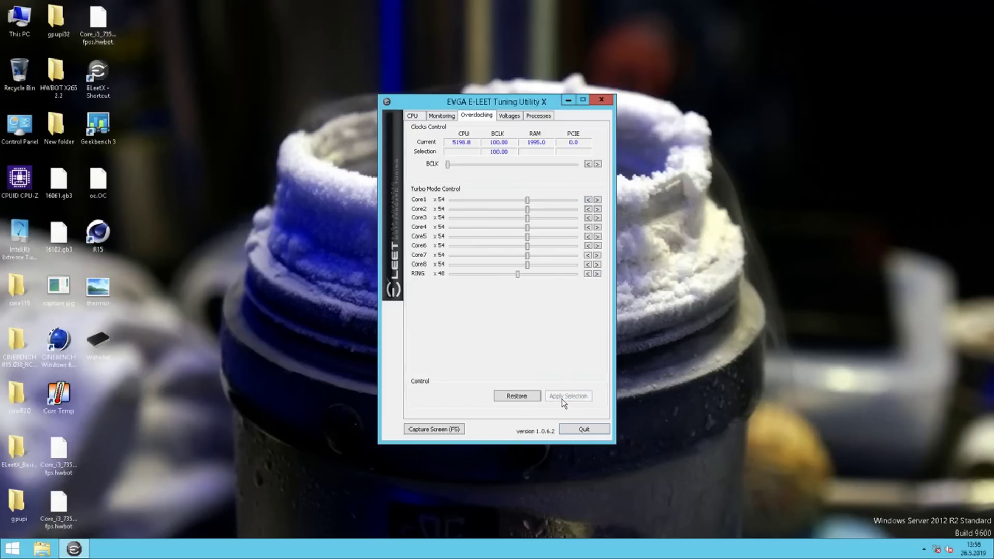
pyautogui.click(601, 100)
# Open Cinebench R15 and Core Temp, arrange their windows side by side and run the CPU benchmark
pyautogui.doubleClick(102, 237)
pyautogui.moveTo(366, 6); pyautogui.dragTo(460, 19)
pyautogui.doubleClick(54, 415)
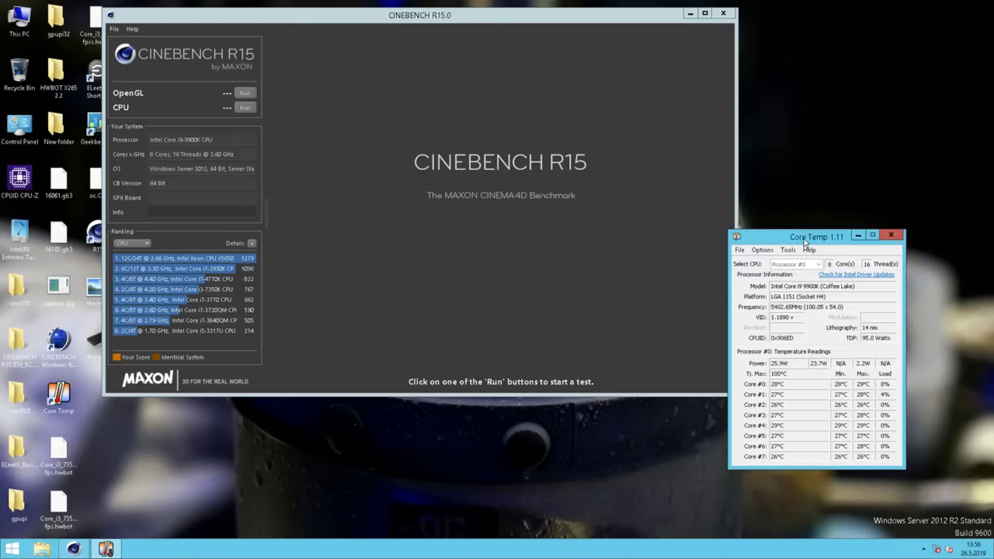
pyautogui.moveTo(803, 239); pyautogui.dragTo(849, 189)
pyautogui.click(246, 107)
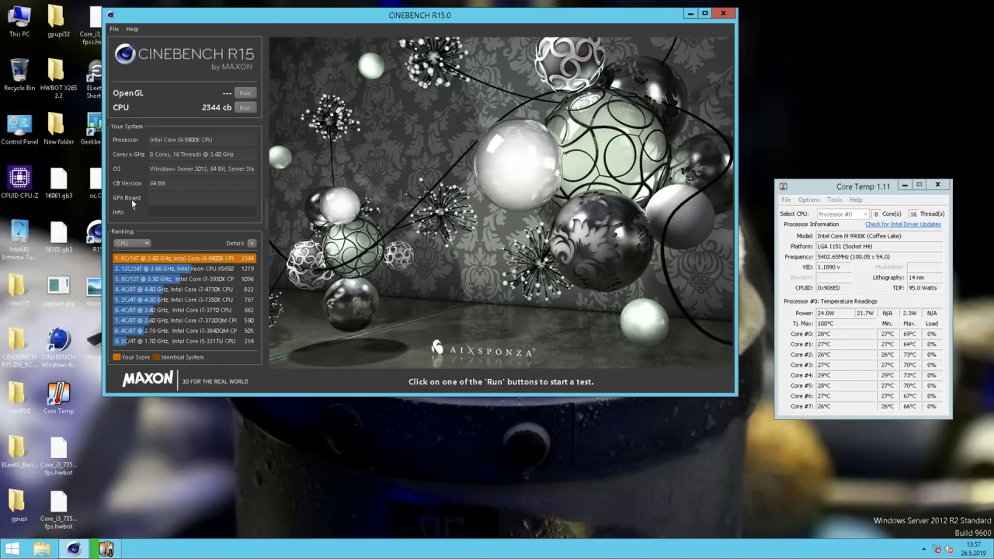
# Check the processor's core speed and multiplier in CPU-Z placed above Core Temp, then close both monitoring windows
pyautogui.doubleClick(19, 177)
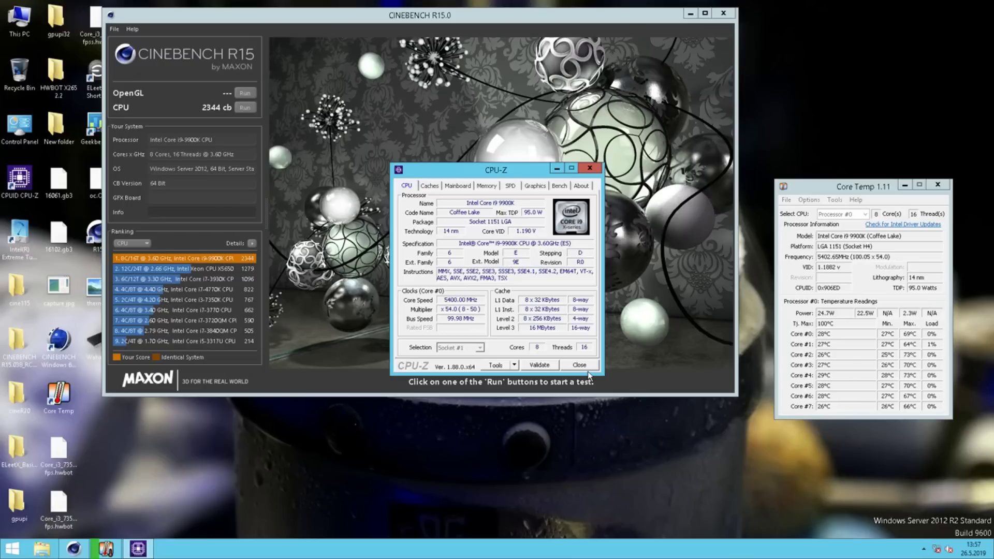
pyautogui.moveTo(849, 182); pyautogui.dragTo(825, 274)
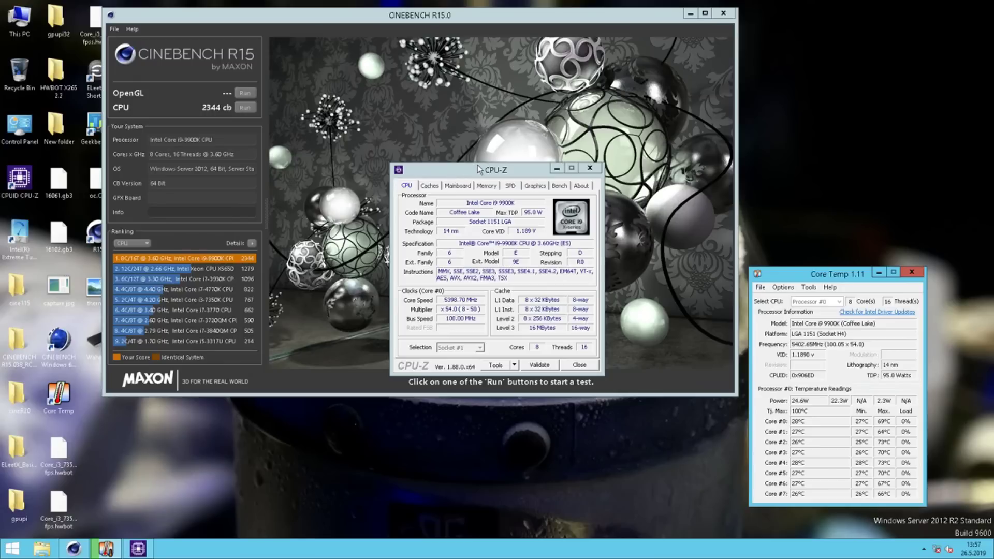
pyautogui.moveTo(493, 175); pyautogui.dragTo(851, 40)
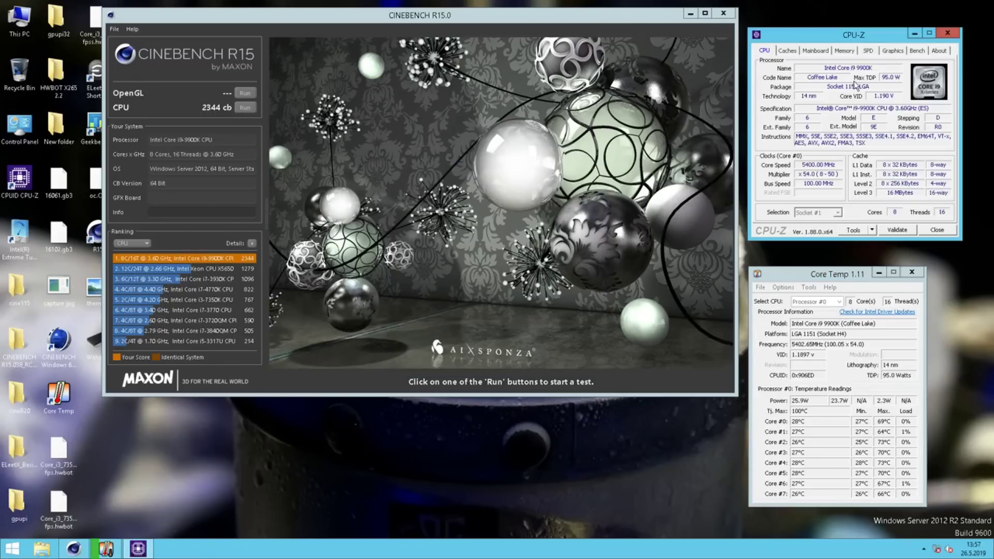
pyautogui.click(940, 228)
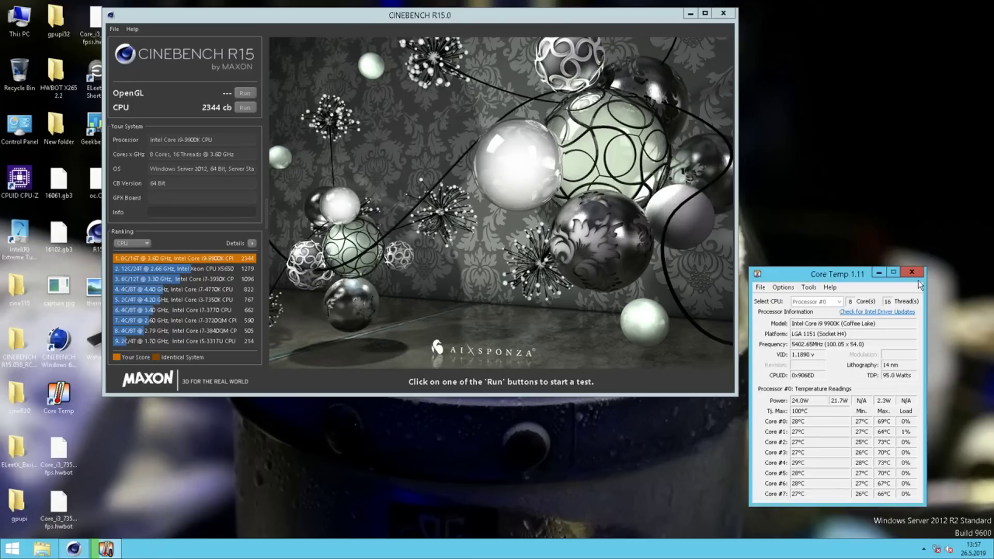
pyautogui.click(912, 272)
# Change the priority of the Cinebench process in Task Manager and rerun the Cinebench CPU benchmark
pyautogui.rightClick(679, 548)
pyautogui.click(714, 526)
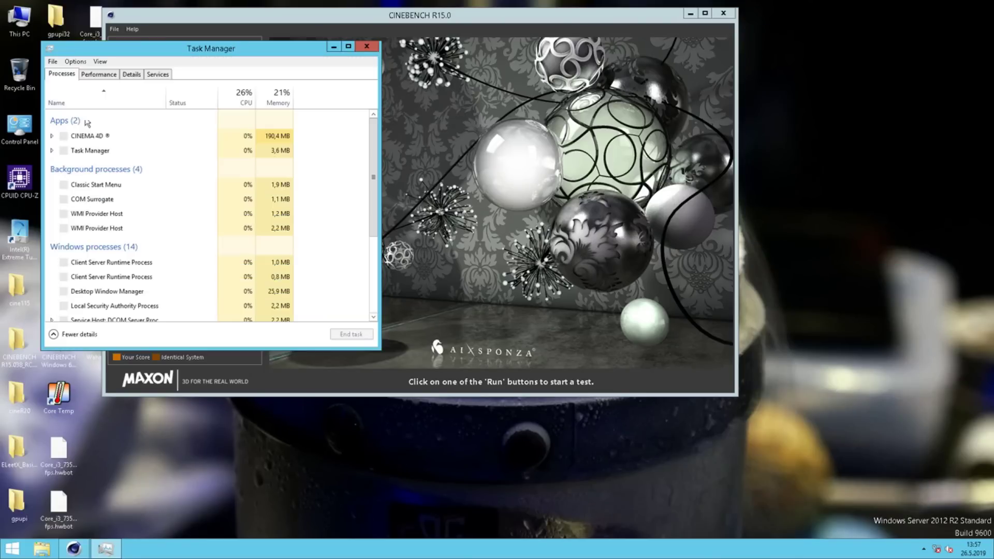
pyautogui.click(131, 74)
pyautogui.click(96, 101)
pyautogui.rightClick(96, 101)
pyautogui.moveTo(186, 135)
pyautogui.click(233, 133)
pyautogui.click(499, 288)
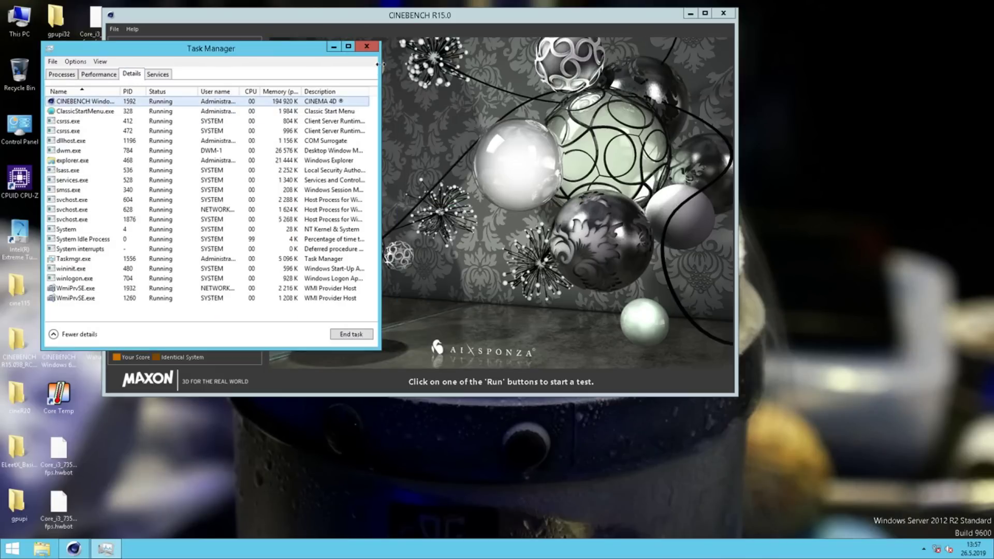
pyautogui.click(367, 46)
pyautogui.moveTo(390, 15); pyautogui.dragTo(554, 27)
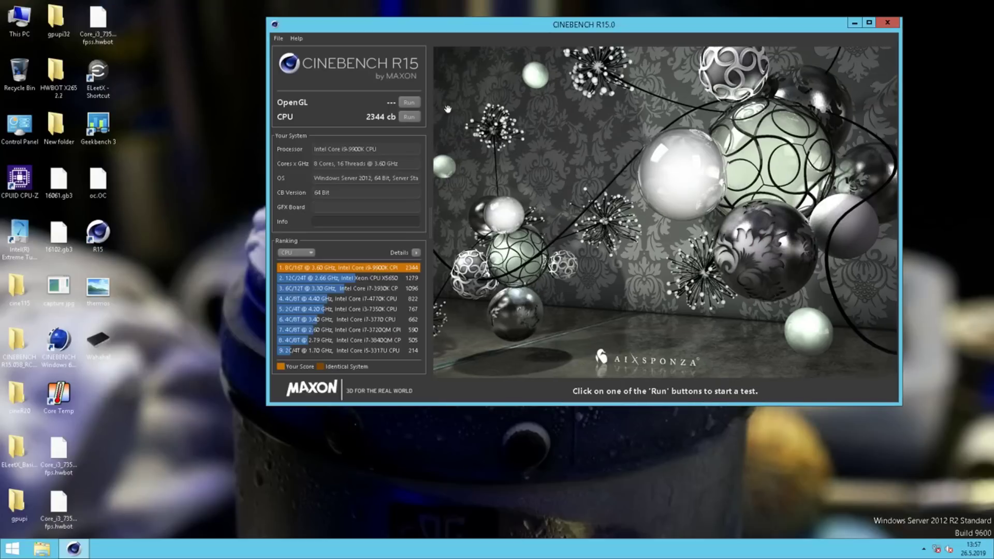
pyautogui.click(413, 120)
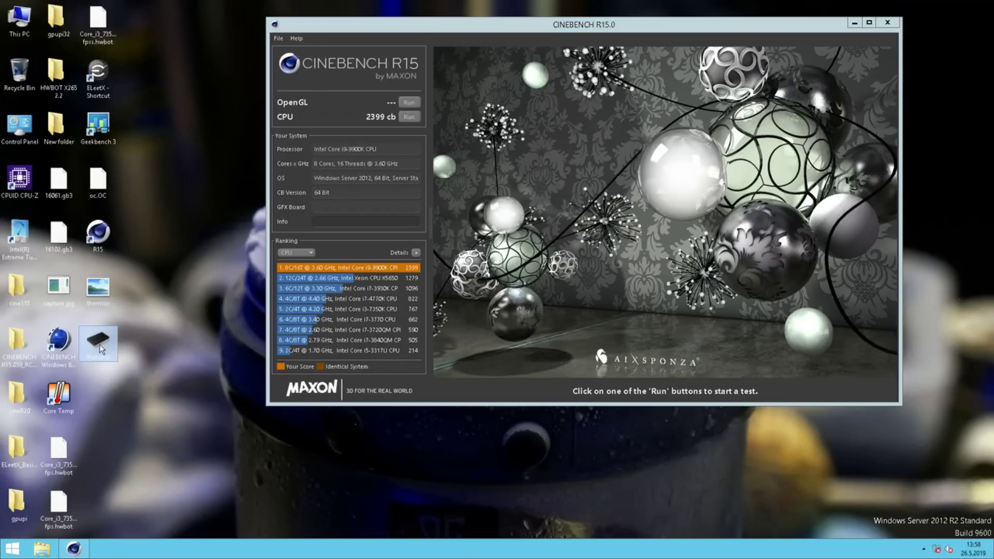
pyautogui.moveTo(529, 25); pyautogui.dragTo(525, 25)
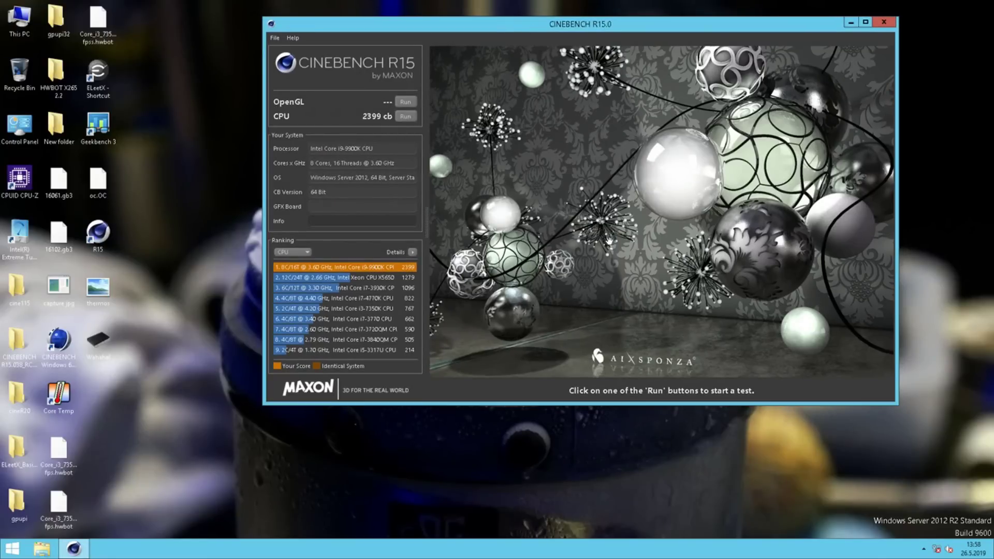
pyautogui.moveTo(897, 245); pyautogui.dragTo(907, 244)
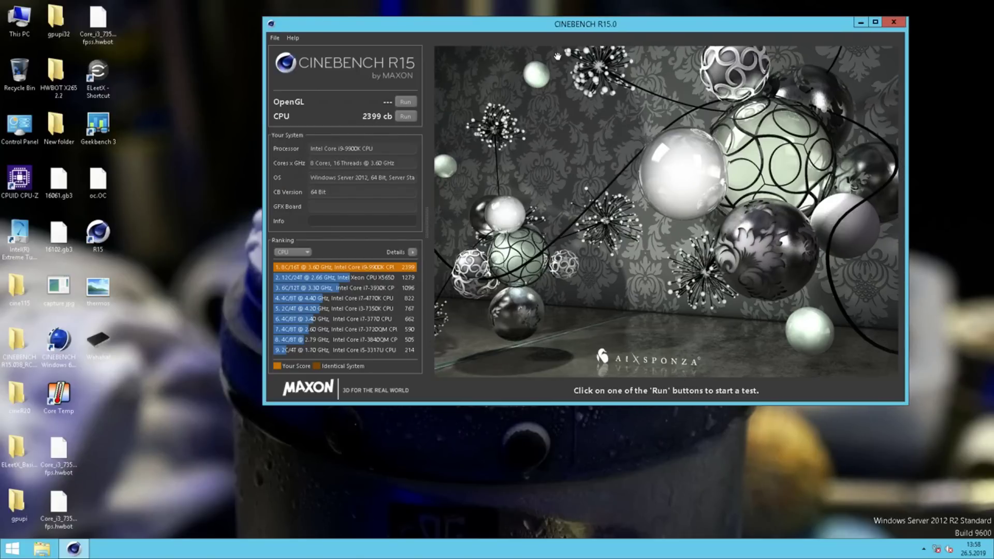
pyautogui.moveTo(566, 26); pyautogui.dragTo(562, 16)
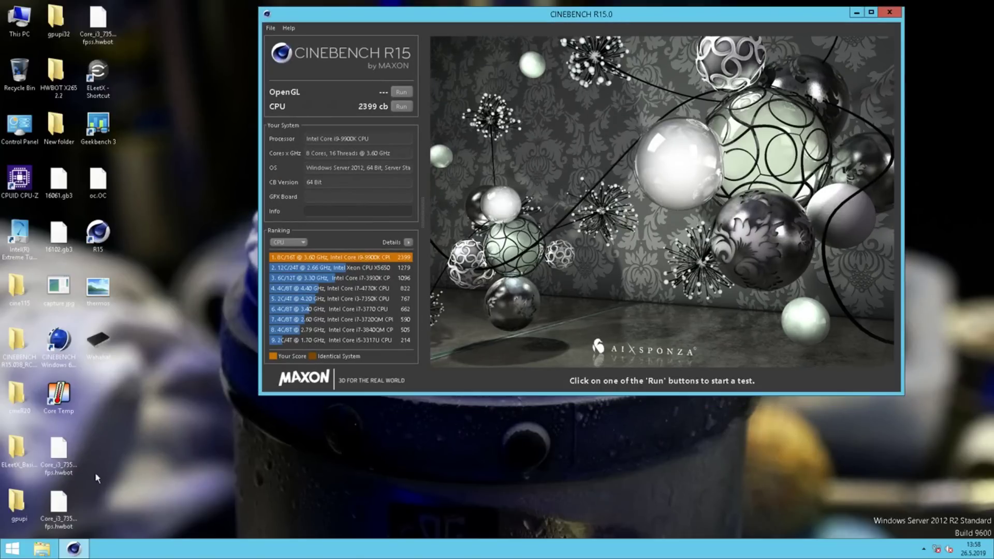
pyautogui.click(115, 422)
# Launch the E-LEET utility, set the Vcore target voltage to 1.420 in Override mode and apply it
pyautogui.doubleClick(98, 73)
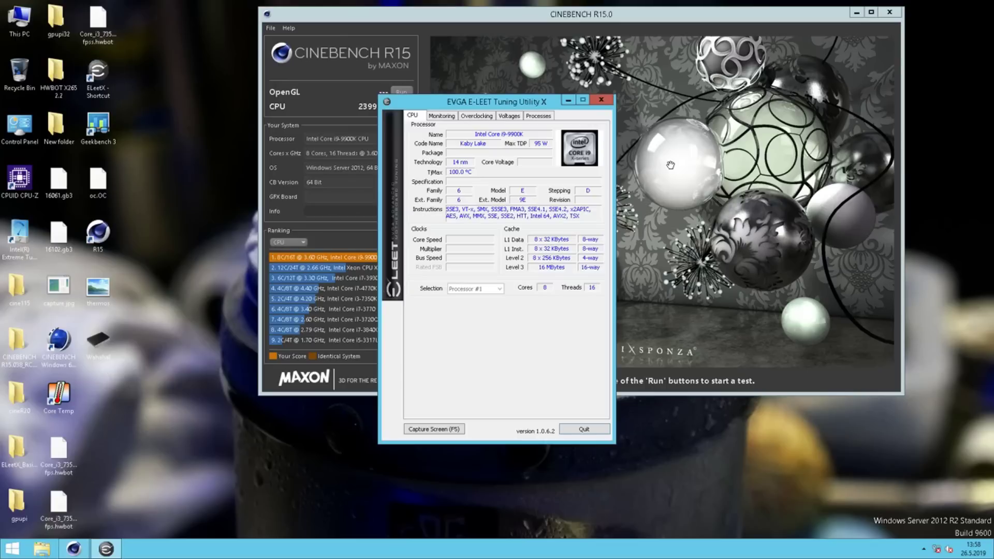
pyautogui.click(506, 116)
pyautogui.click(551, 148)
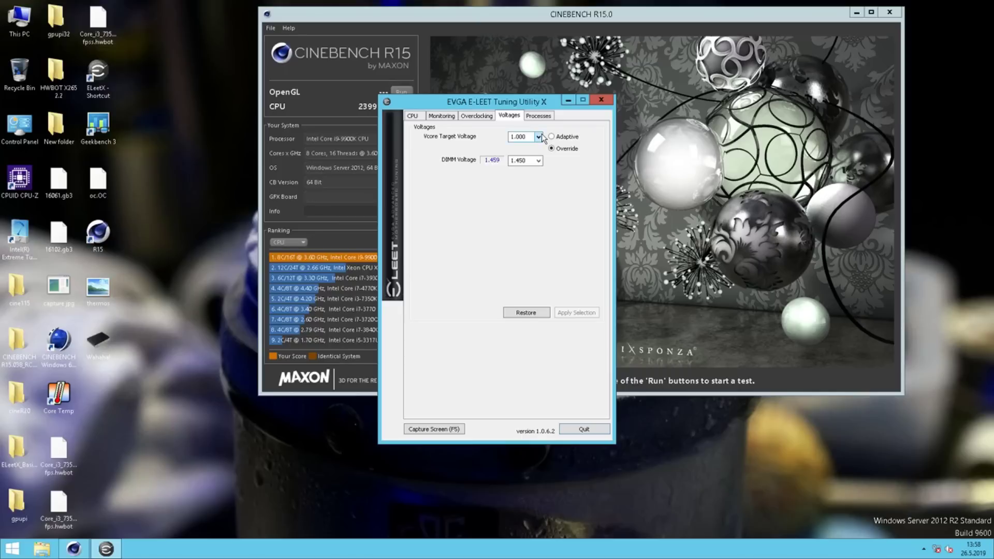
pyautogui.click(538, 136)
pyautogui.moveTo(535, 186); pyautogui.dragTo(550, 254)
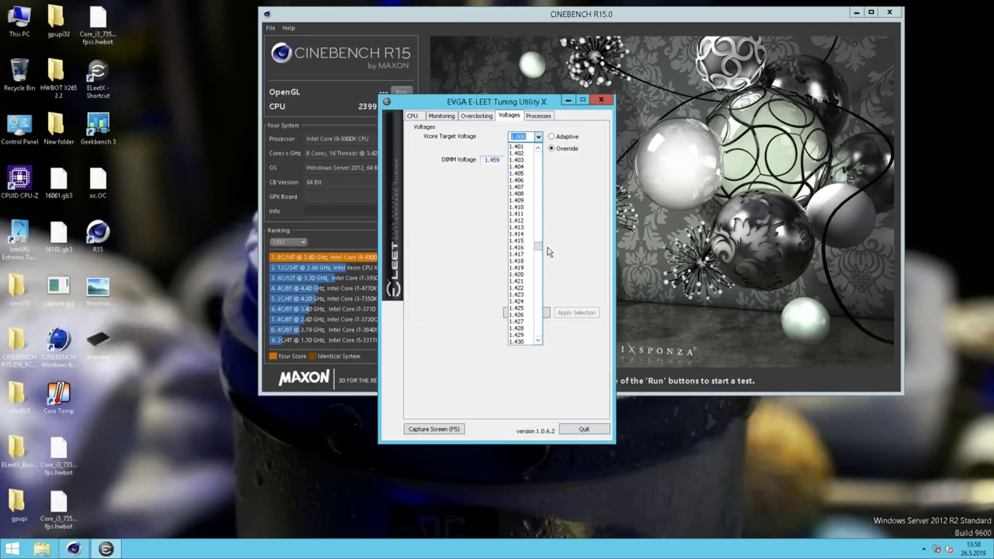
pyautogui.click(523, 275)
pyautogui.click(579, 314)
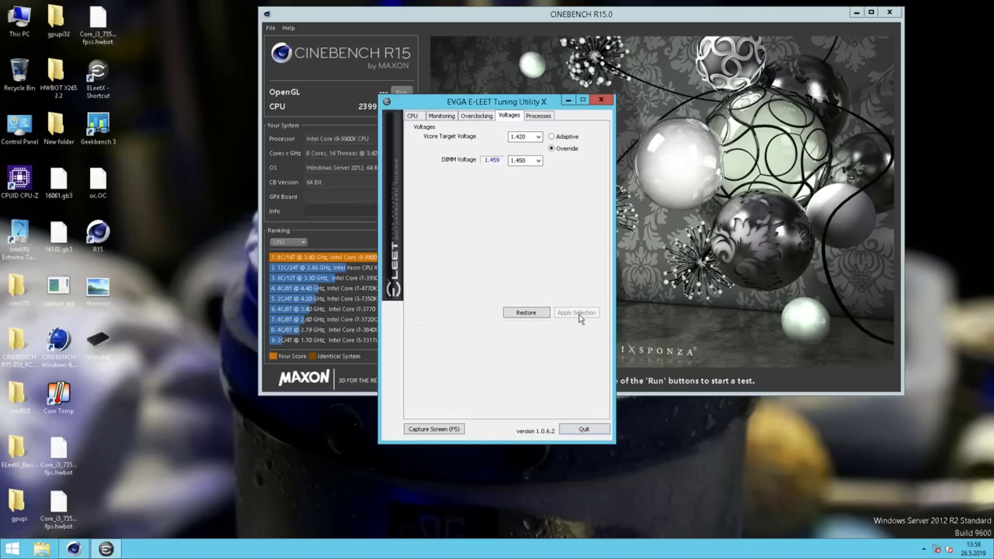
# Set all eight core multipliers to x55, apply them, close E-LEET and rerun the Cinebench CPU benchmark
pyautogui.click(487, 116)
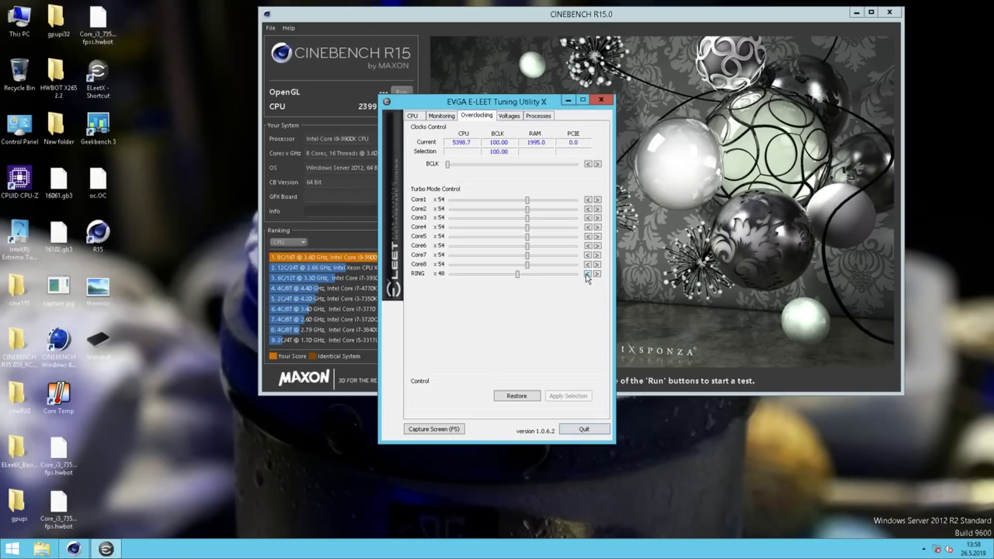
pyautogui.click(598, 264)
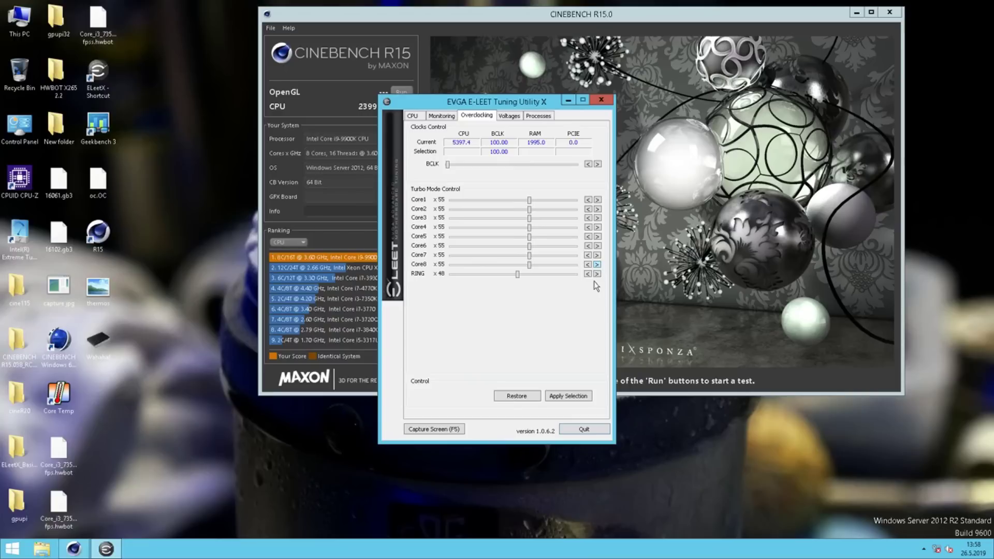
pyautogui.click(567, 397)
pyautogui.click(600, 100)
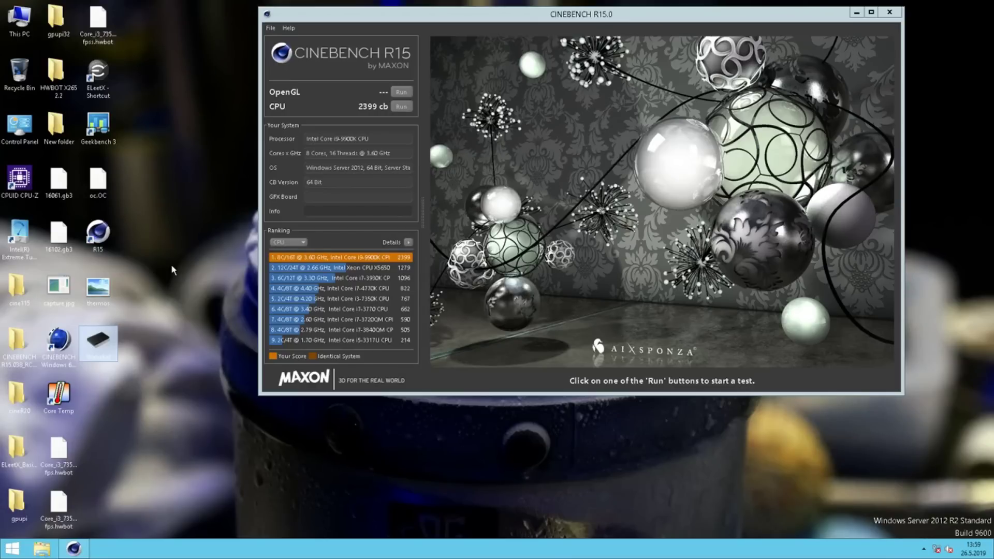
pyautogui.click(403, 108)
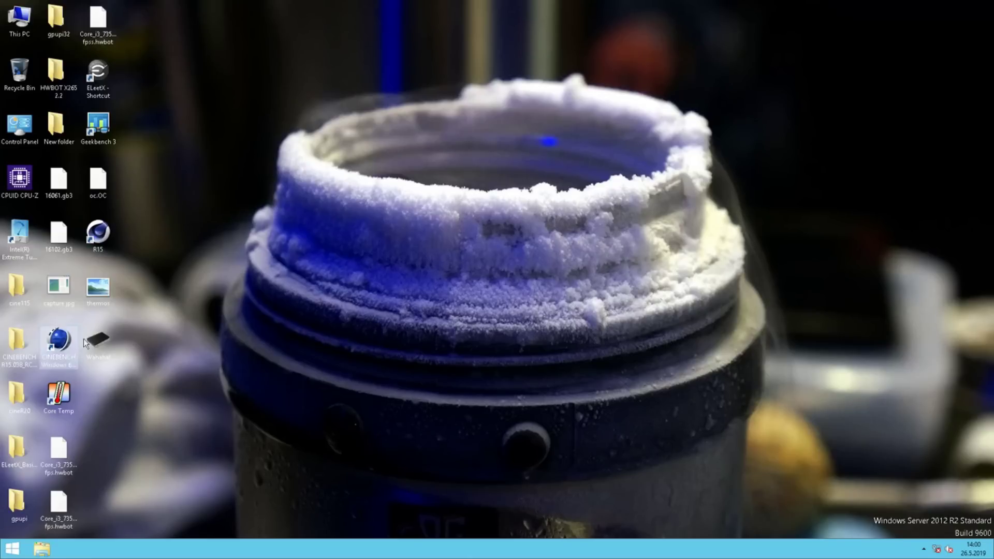
# End the atkexComSvc.exe process in Task Manager and close Task Manager
pyautogui.rightClick(248, 549)
pyautogui.click(288, 527)
pyautogui.click(131, 74)
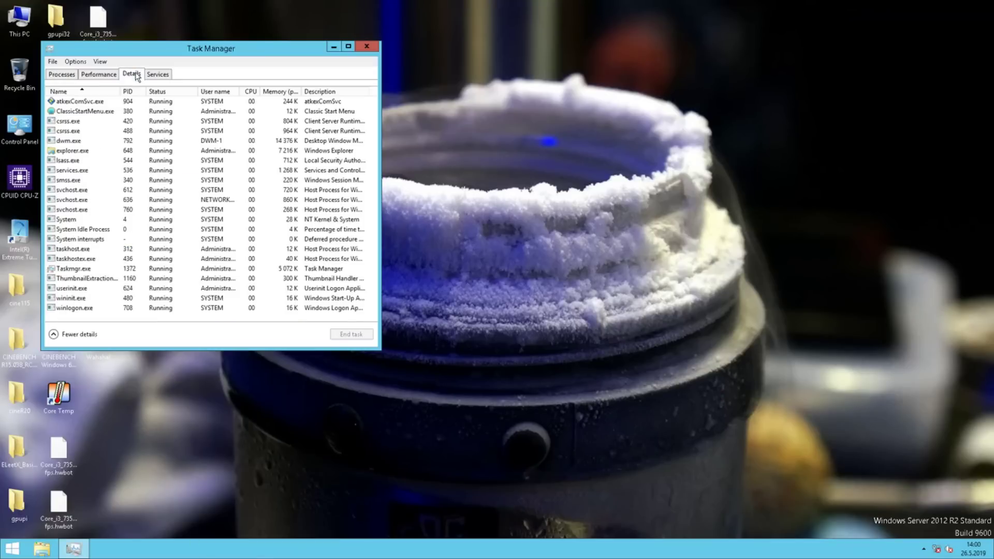
pyautogui.click(351, 334)
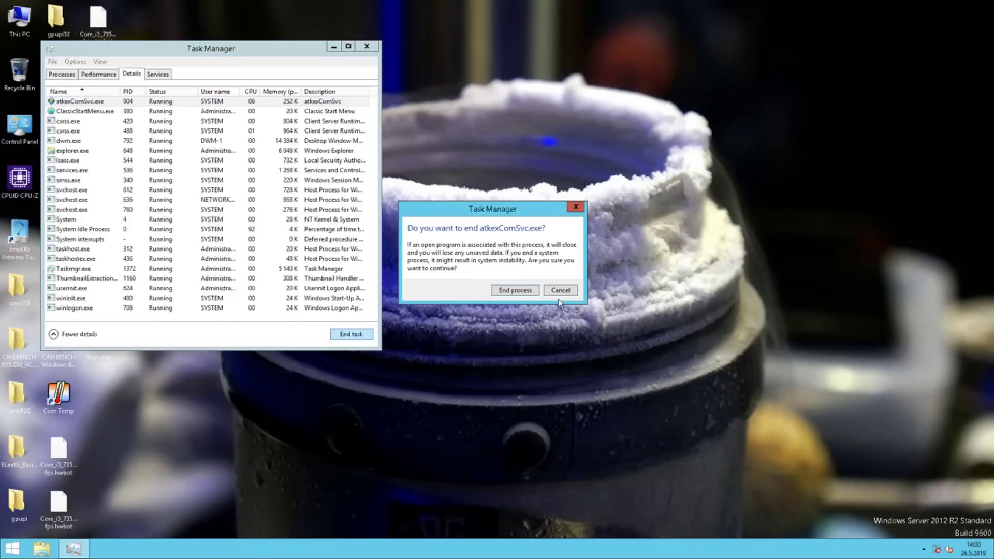
pyautogui.click(514, 289)
pyautogui.click(367, 47)
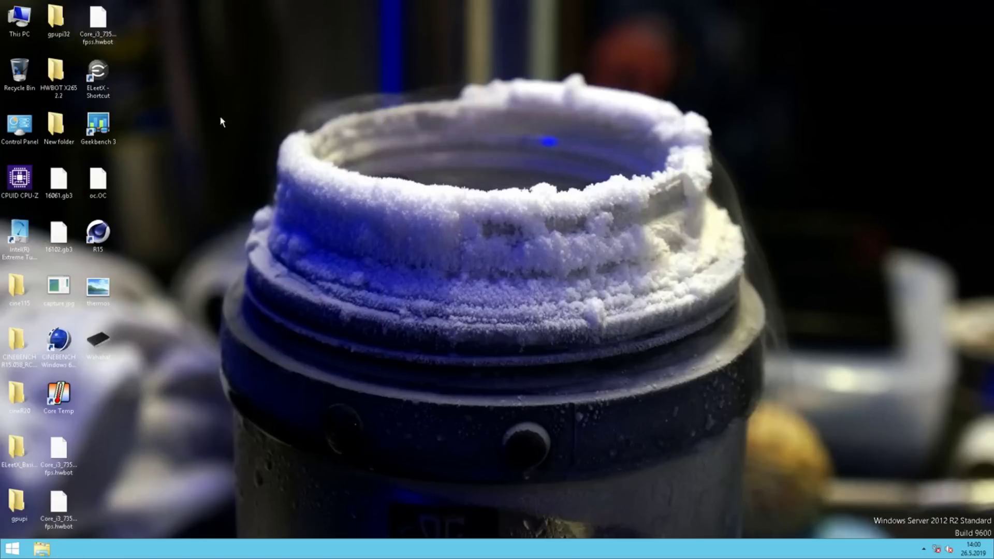
# Launch the E-LEET utility, set the Vcore target voltage to 1.445, apply it and close the utility
pyautogui.doubleClick(113, 88)
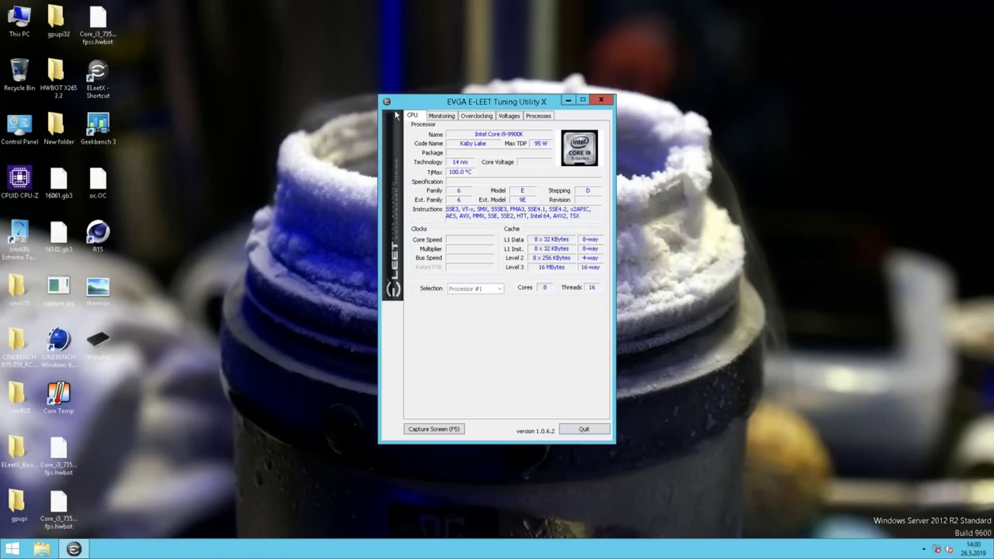
pyautogui.click(477, 115)
pyautogui.click(512, 117)
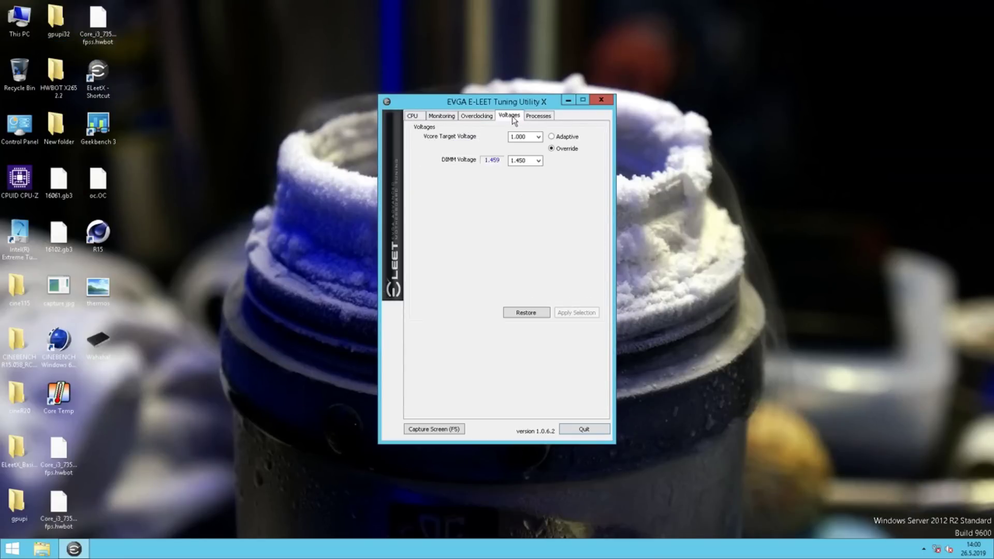
pyautogui.click(539, 137)
pyautogui.moveTo(539, 189); pyautogui.dragTo(542, 259)
pyautogui.click(537, 148)
pyautogui.click(538, 148)
pyautogui.click(538, 148)
pyautogui.click(537, 148)
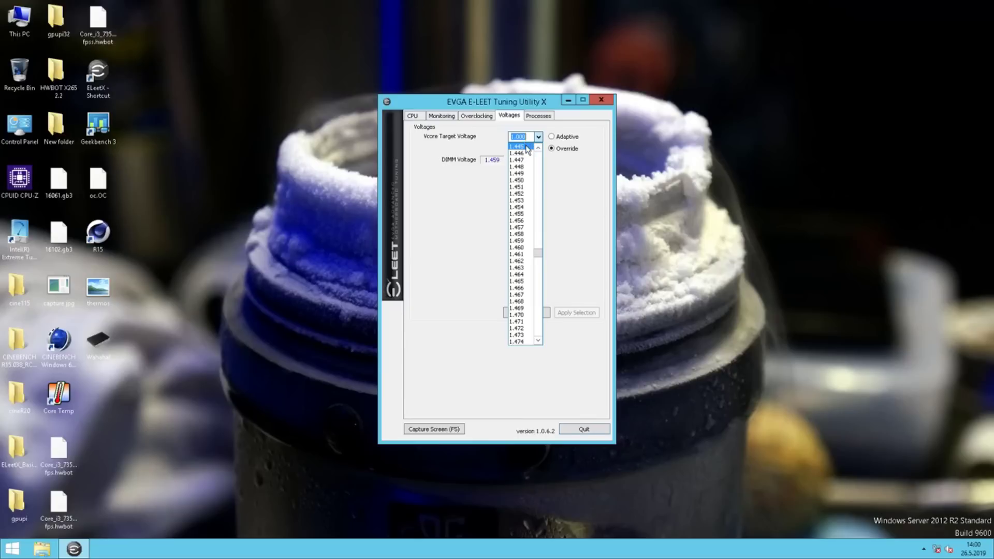
pyautogui.click(528, 147)
pyautogui.click(578, 313)
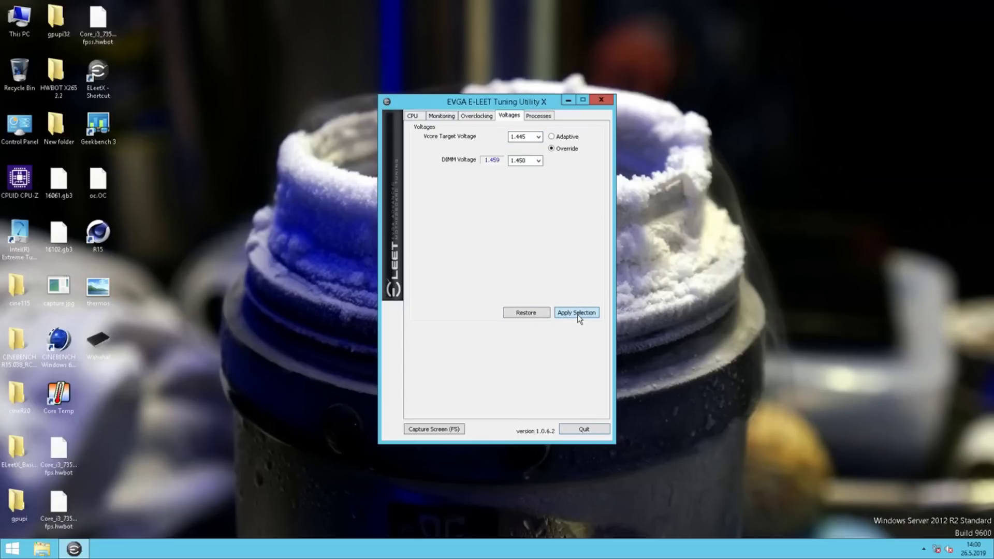
pyautogui.click(602, 101)
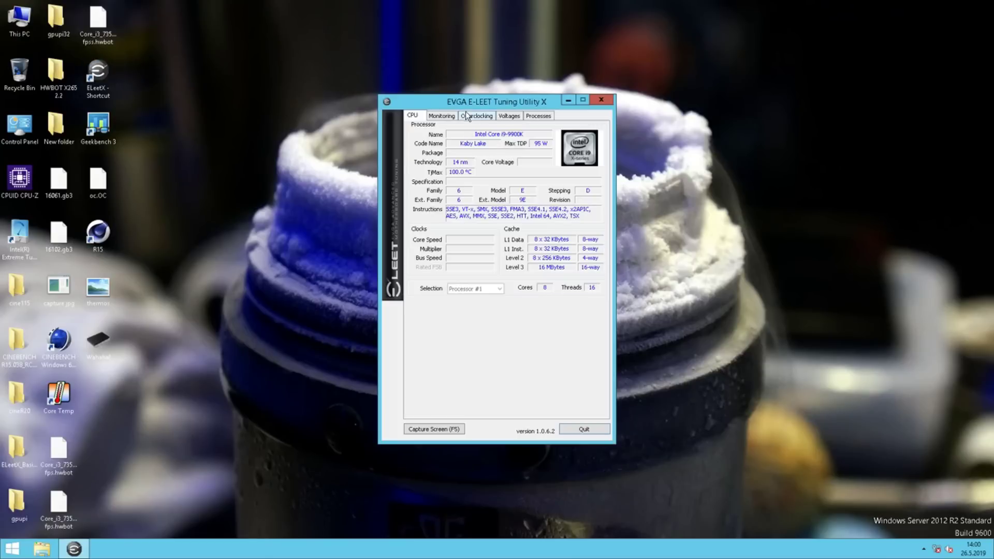
# Set all eight core multipliers to x55 and the ring multiplier to x48 in E-LEET, and apply them
pyautogui.click(473, 116)
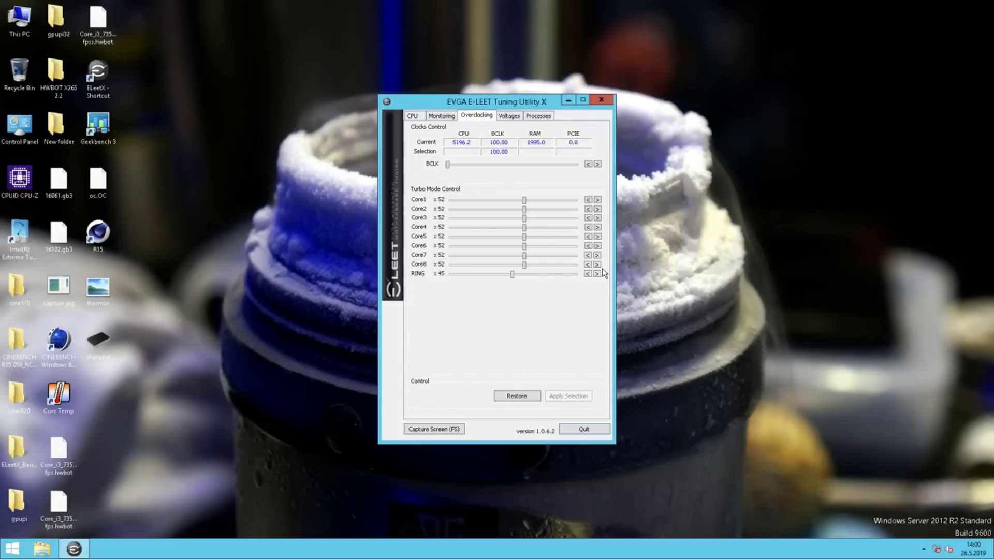
pyautogui.click(597, 264)
pyautogui.click(596, 264)
pyautogui.click(597, 264)
pyautogui.click(597, 274)
pyautogui.click(597, 273)
pyautogui.click(579, 396)
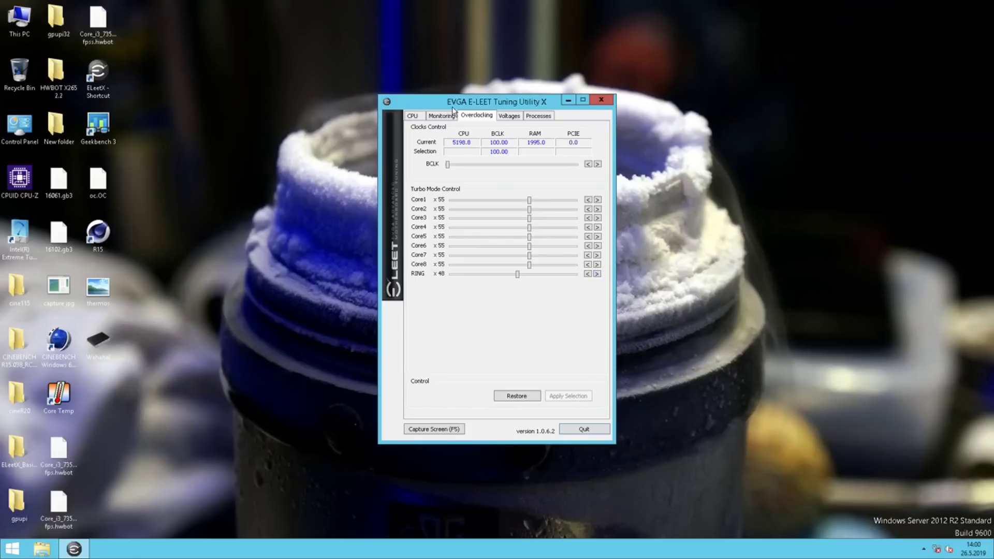
# Check the monitored Vcore and temperatures in E-LEET, then run the CPU benchmark in Cinebench R15
pyautogui.click(452, 114)
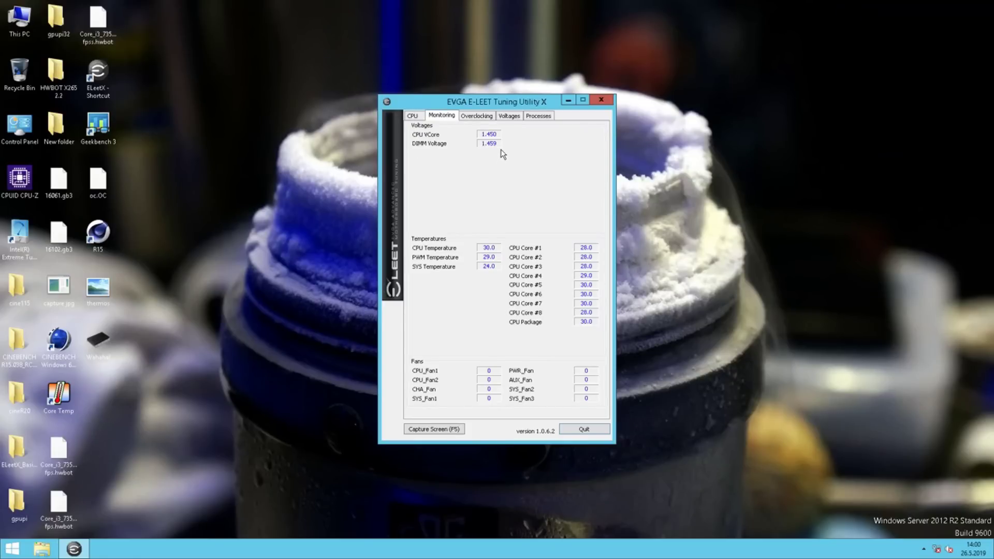
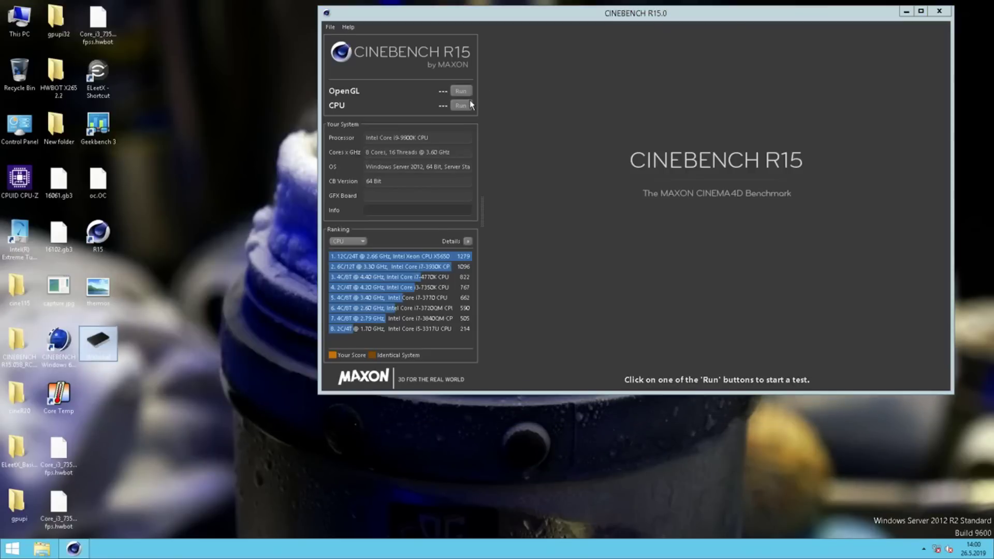
pyautogui.click(462, 106)
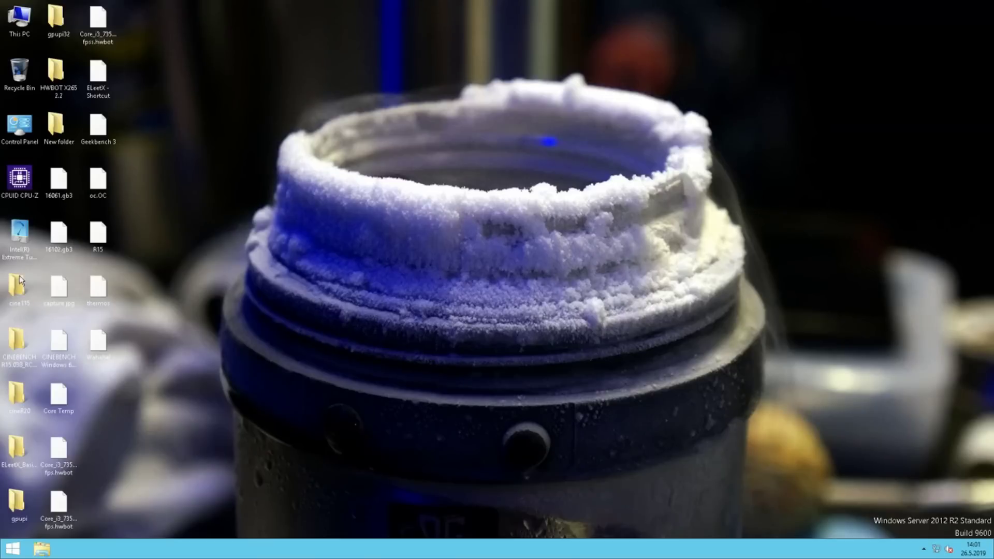
# End the atkexComSvc.exe process from the process details in Task Manager
pyautogui.rightClick(350, 549)
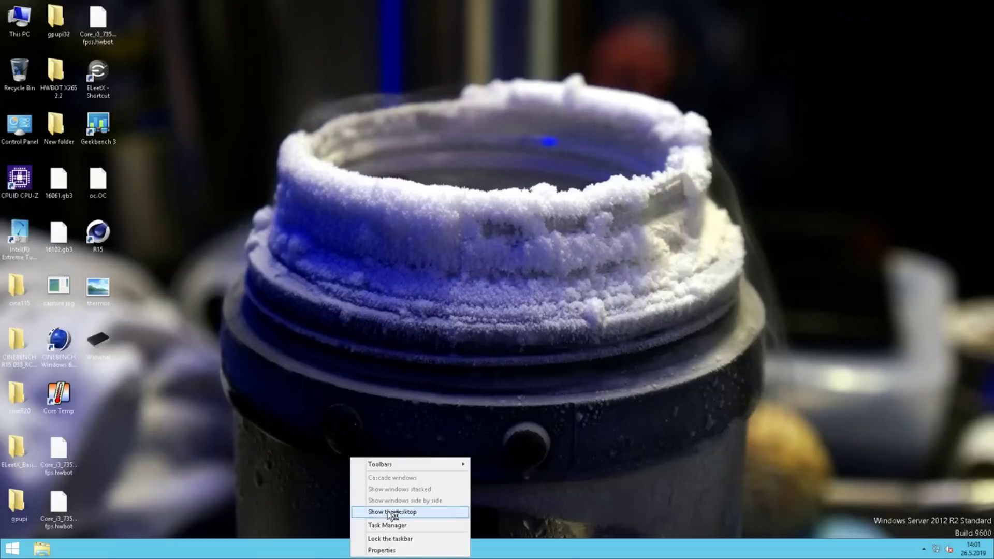
pyautogui.click(387, 525)
pyautogui.click(132, 75)
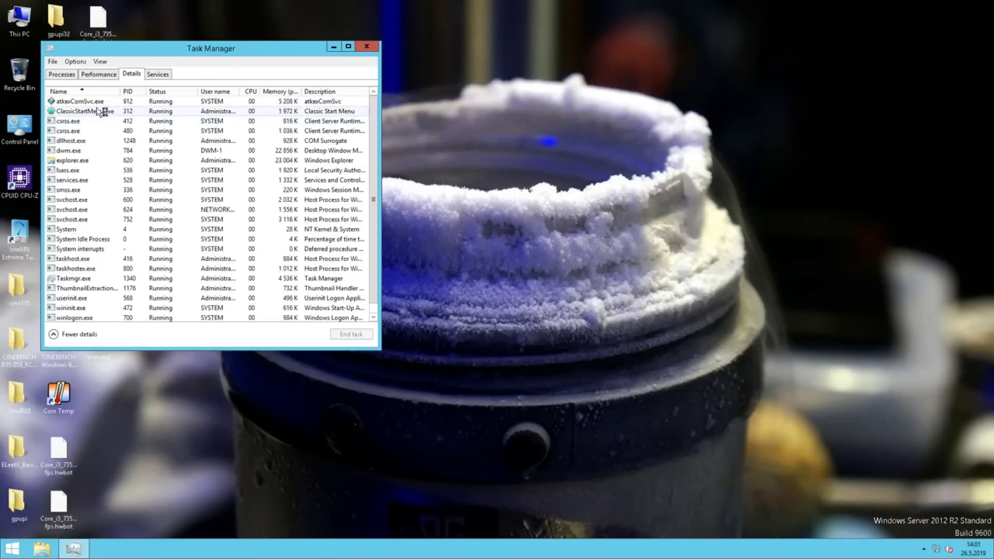
pyautogui.click(80, 101)
pyautogui.click(345, 333)
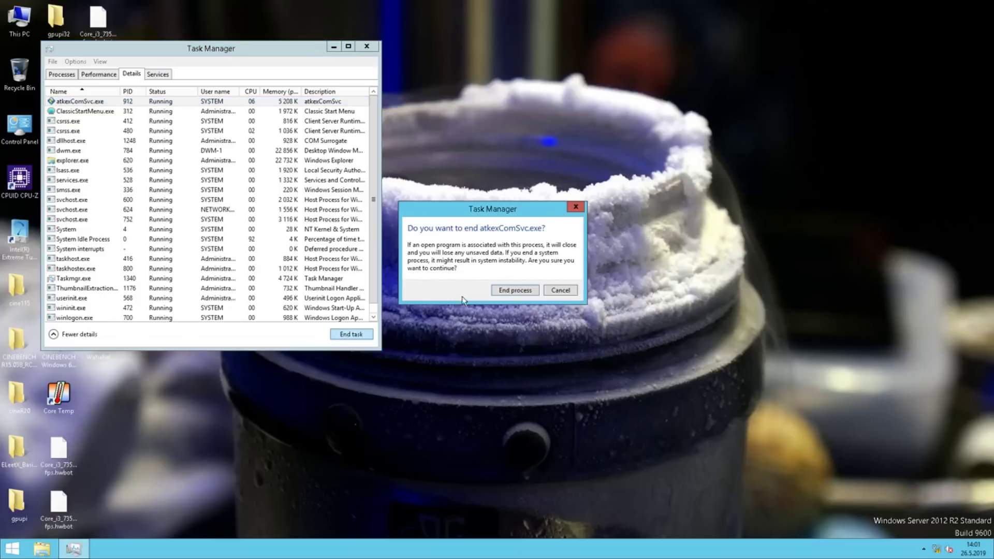
pyautogui.click(494, 289)
# Launch CPU-Z and the E-LEET utility and arrange their windows side by side
pyautogui.doubleClick(19, 179)
pyautogui.moveTo(211, 54); pyautogui.dragTo(282, 73)
pyautogui.doubleClick(98, 72)
pyautogui.moveTo(460, 101); pyautogui.dragTo(670, 32)
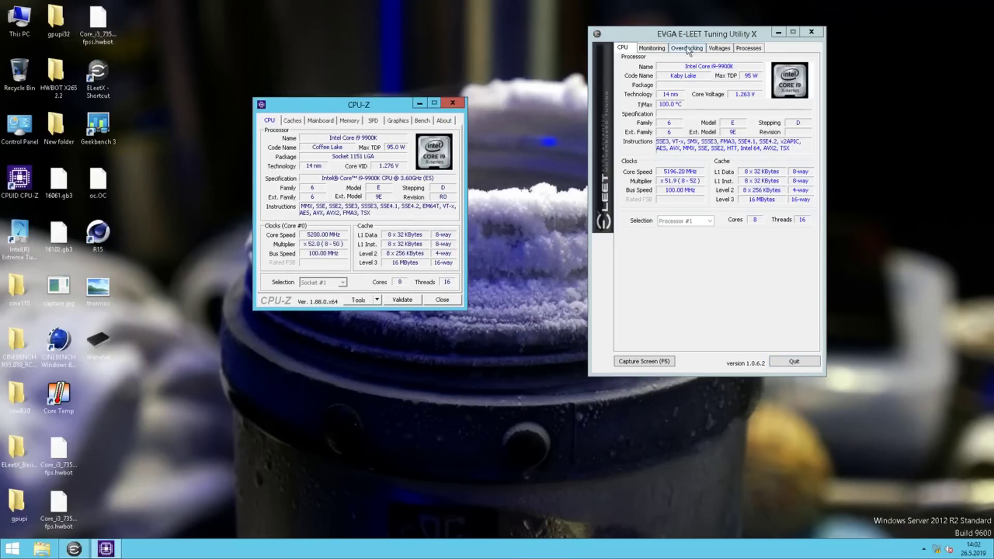
# Set the Vcore target voltage to 1.460 in E-LEET, apply it and check the monitored CPU Vcore
pyautogui.click(688, 48)
pyautogui.click(660, 51)
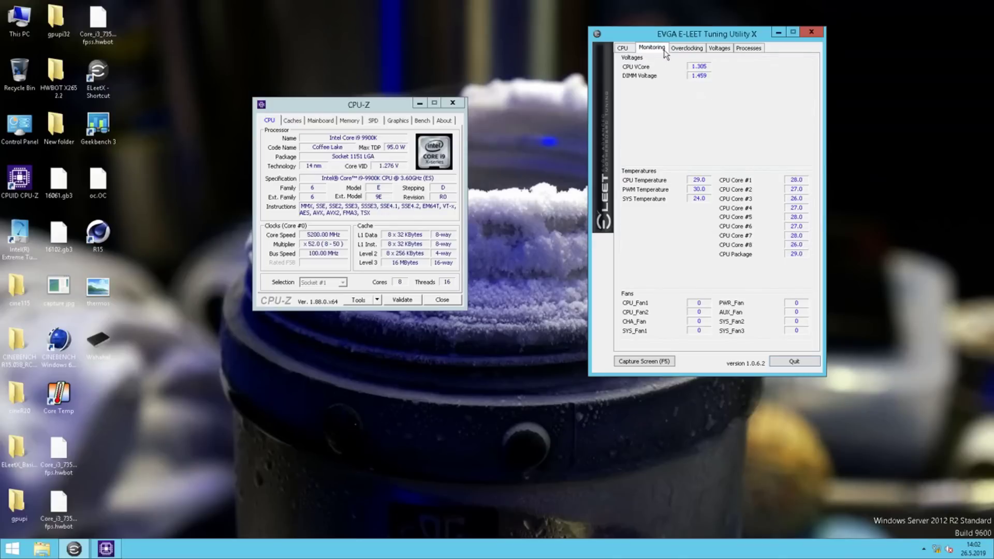
pyautogui.click(719, 47)
pyautogui.click(749, 69)
pyautogui.moveTo(751, 120); pyautogui.dragTo(753, 190)
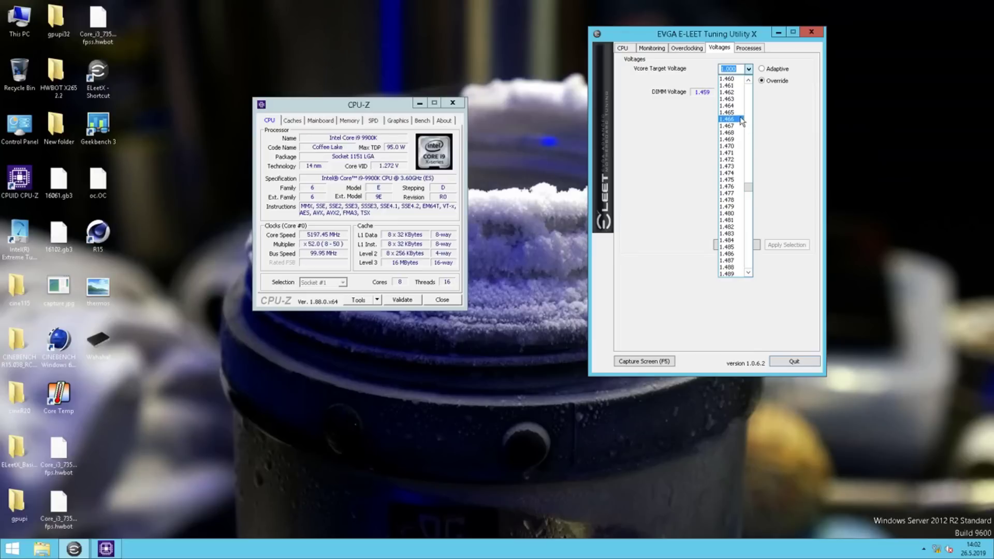
pyautogui.click(735, 79)
pyautogui.click(786, 244)
pyautogui.click(660, 51)
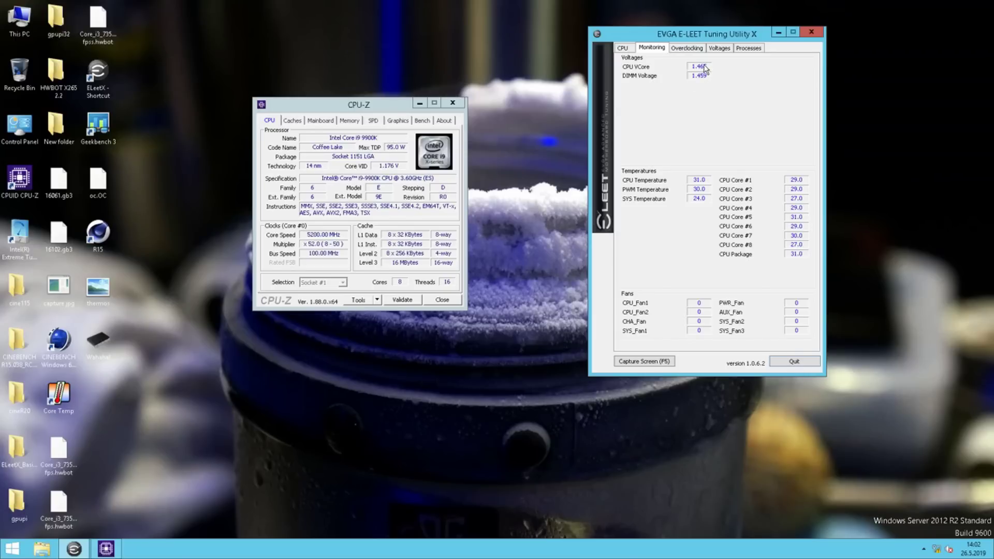
# Raise all eight core multipliers to x55 and the ring multiplier to x48, and apply the selection
pyautogui.click(687, 47)
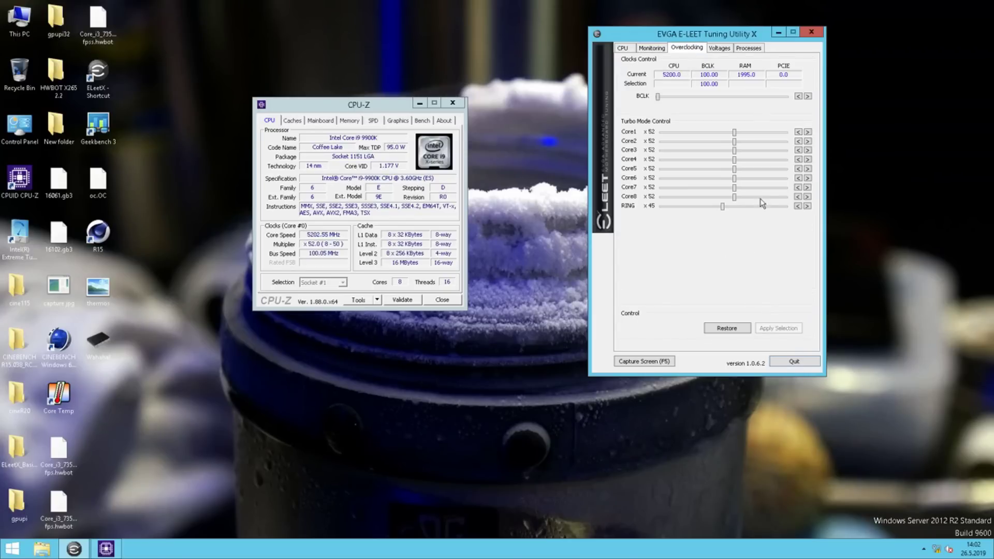
pyautogui.click(808, 196)
pyautogui.click(807, 197)
pyautogui.click(807, 197)
pyautogui.click(808, 206)
pyautogui.click(808, 206)
pyautogui.click(807, 206)
pyautogui.click(784, 329)
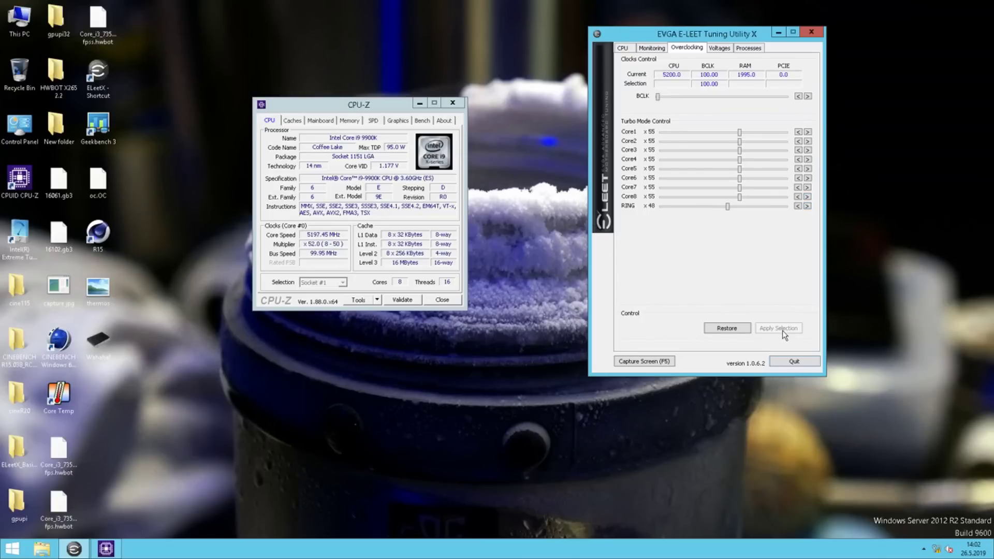
# Check the core speed and the memory and NB frequencies in CPU-Z
pyautogui.click(376, 255)
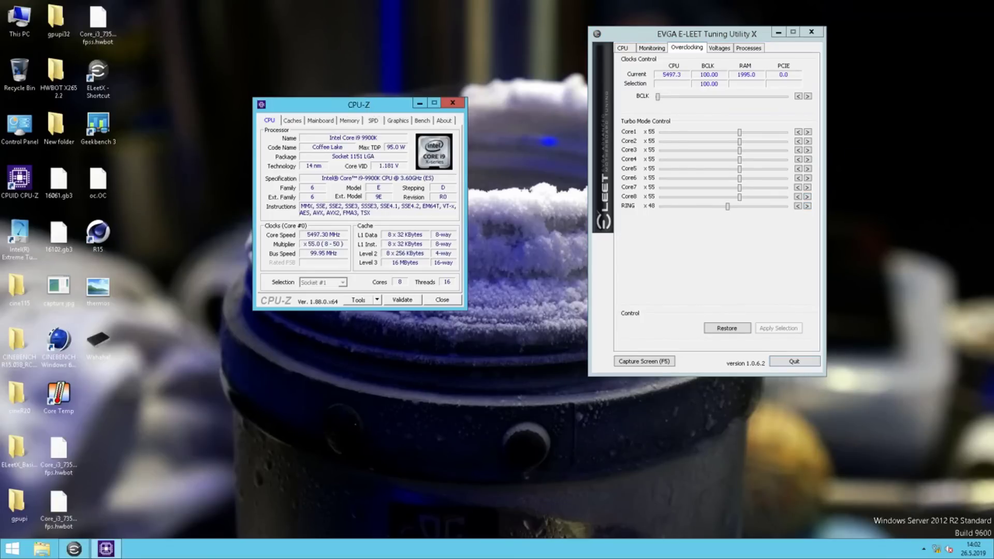
pyautogui.moveTo(341, 104); pyautogui.dragTo(424, 93)
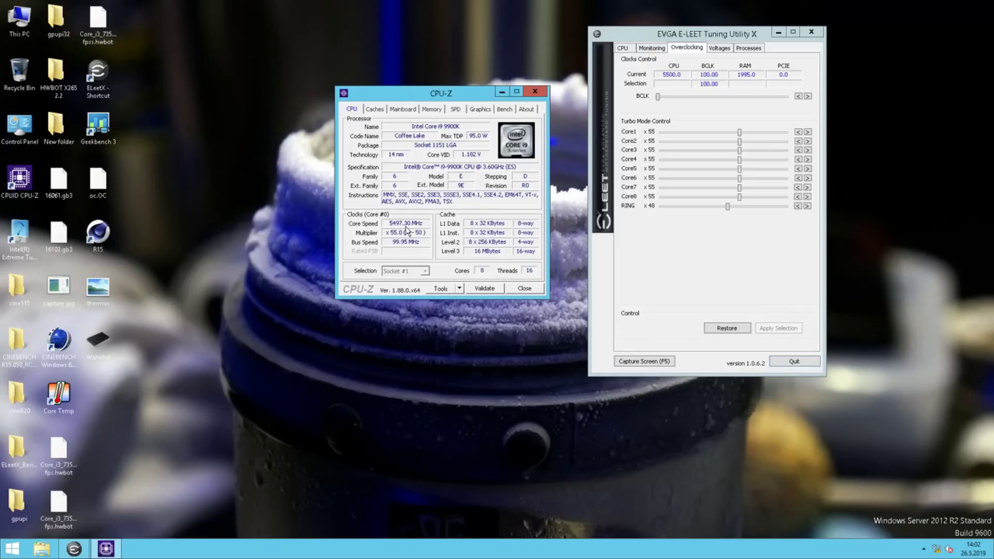
pyautogui.click(433, 109)
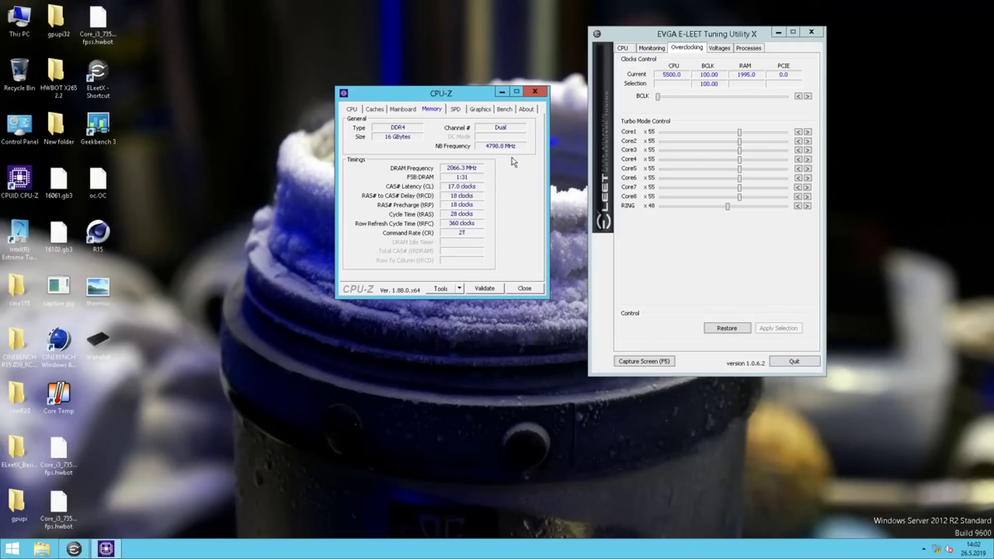
pyautogui.click(352, 109)
# Raise all core multipliers to x56, x57 and x58 in turn, applying each and checking the core speed in CPU-Z
pyautogui.click(804, 212)
pyautogui.click(807, 197)
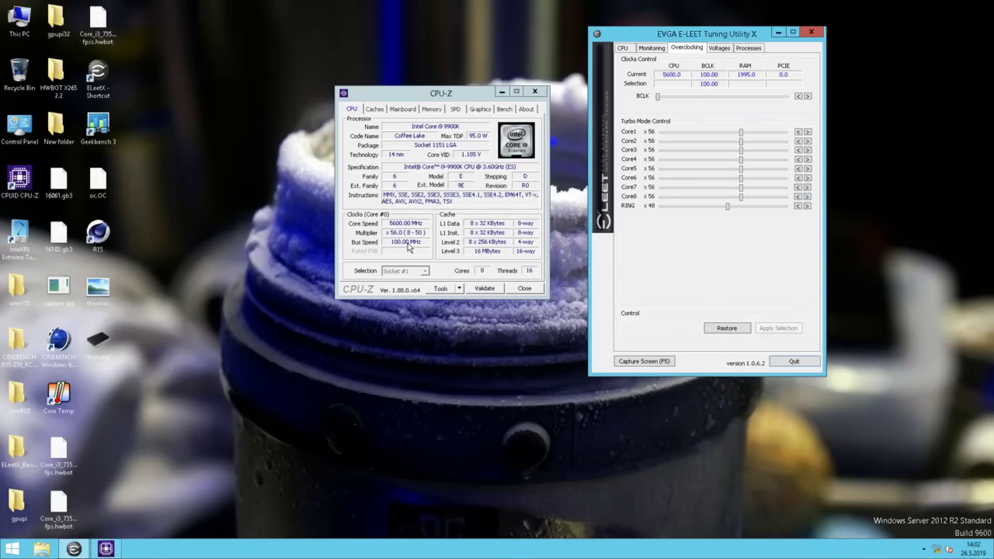
pyautogui.click(394, 234)
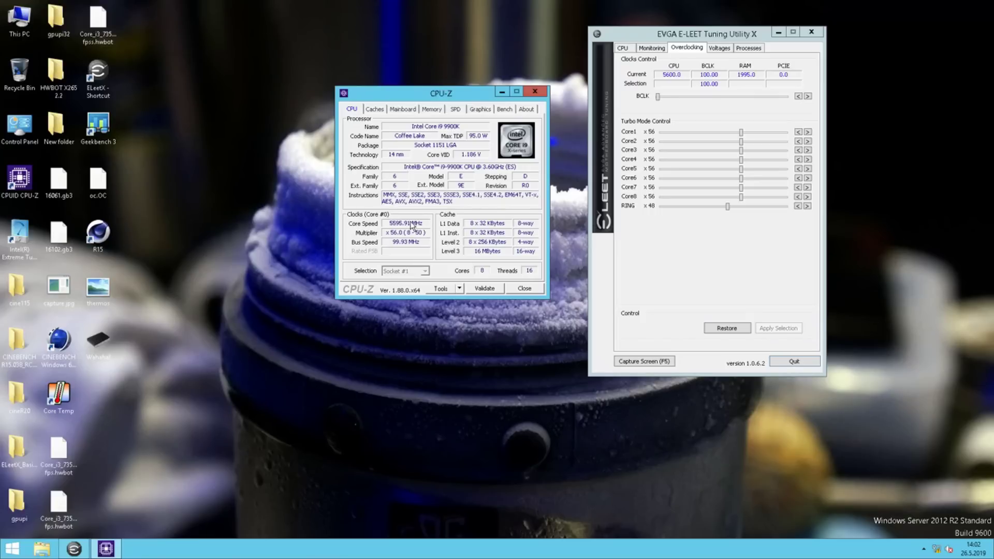
pyautogui.click(807, 179)
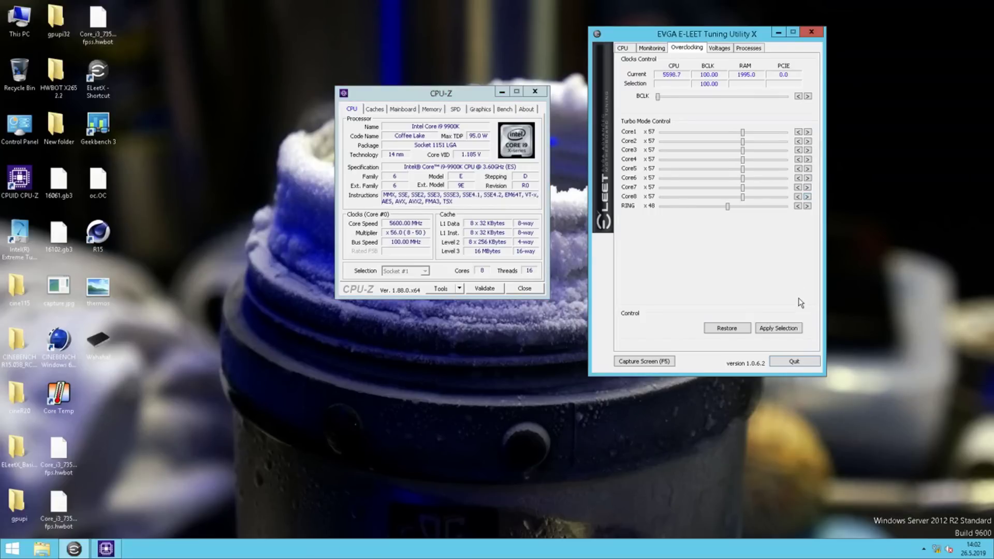
pyautogui.click(790, 330)
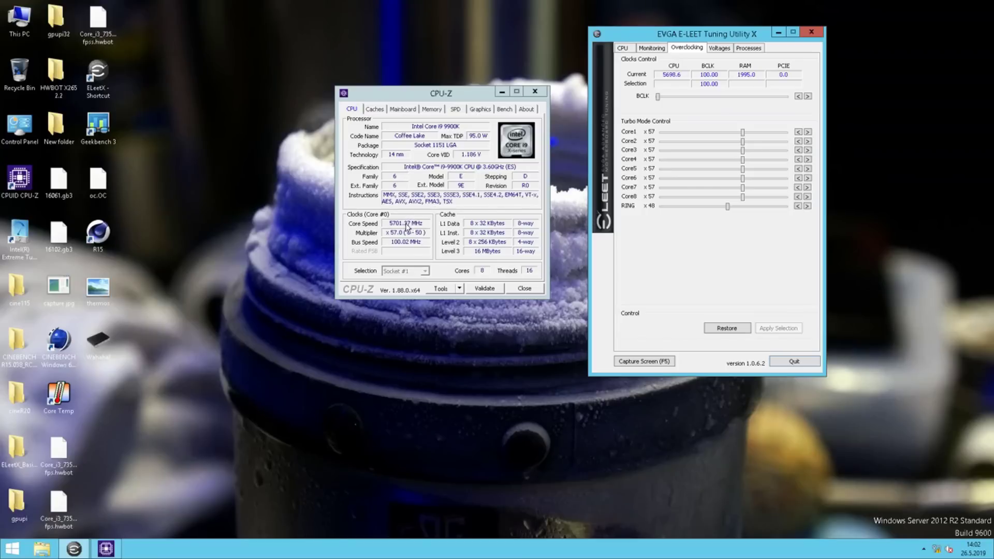
pyautogui.click(808, 197)
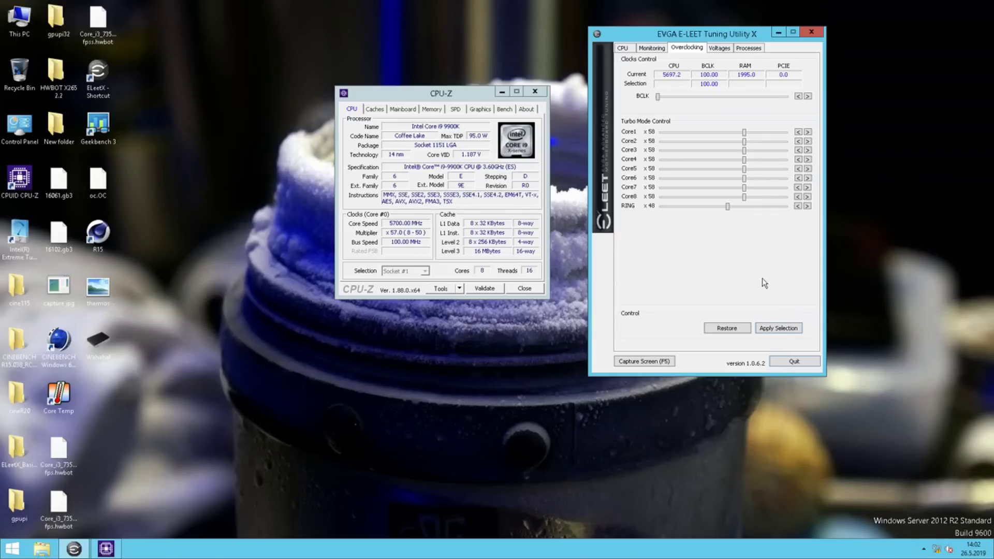
pyautogui.click(790, 327)
pyautogui.click(397, 226)
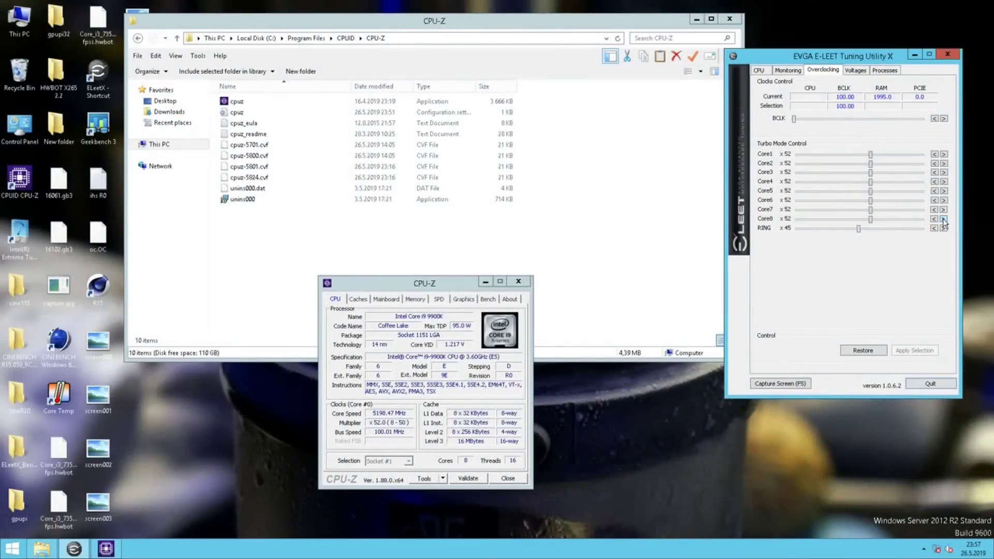
# Set all eight core multipliers to x55 and the ring to x48 in E-LEET, and apply them
pyautogui.click(944, 219)
pyautogui.click(944, 219)
pyautogui.click(944, 227)
pyautogui.click(943, 228)
pyautogui.click(944, 228)
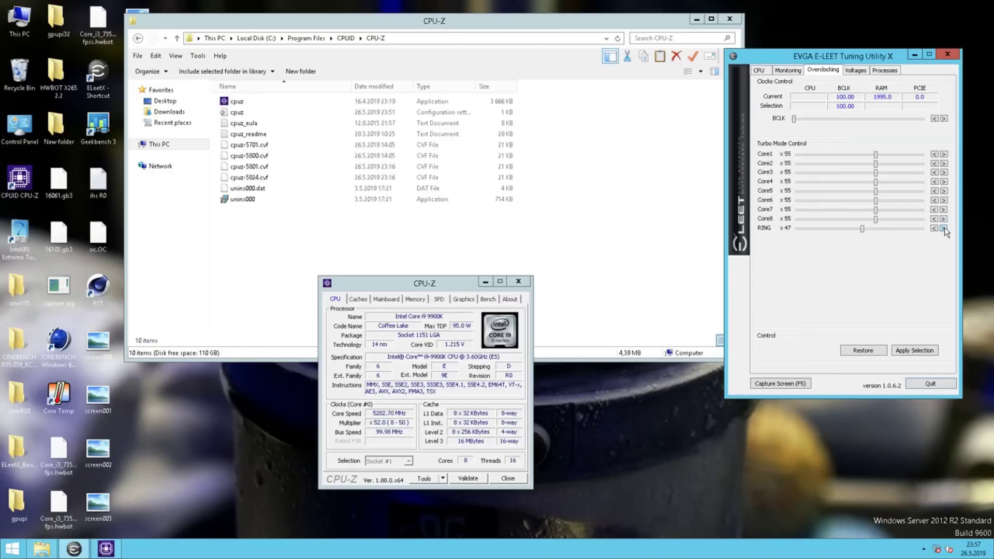
pyautogui.click(925, 352)
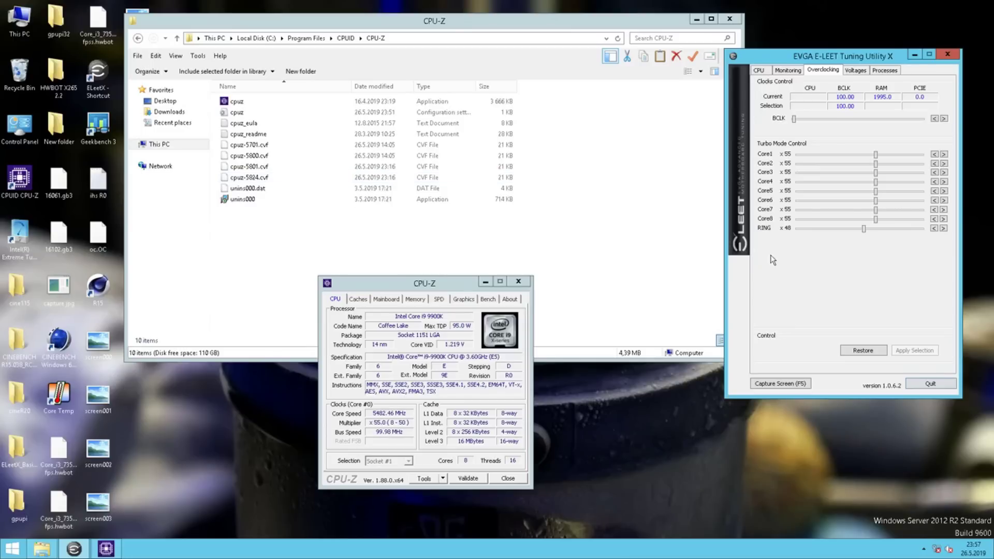
# Raise all core multipliers to x57 and apply, then raise them to x58 and apply again
pyautogui.click(944, 219)
pyautogui.click(944, 219)
pyautogui.click(922, 352)
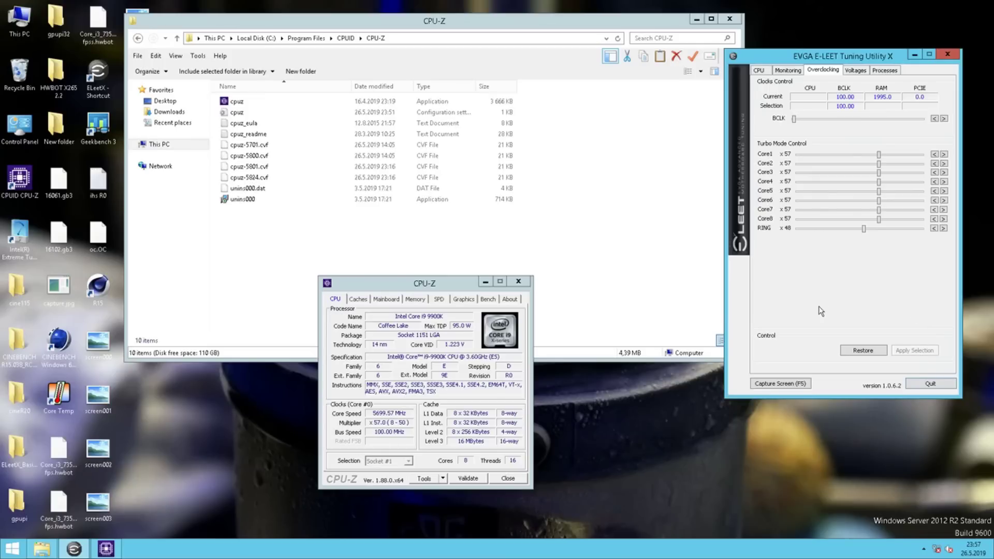
pyautogui.click(944, 219)
pyautogui.click(919, 351)
# Raise the BCLK stepwise to 100.40 and 100.50, applying each, and save a CPU-Z validation file
pyautogui.click(943, 119)
pyautogui.click(944, 118)
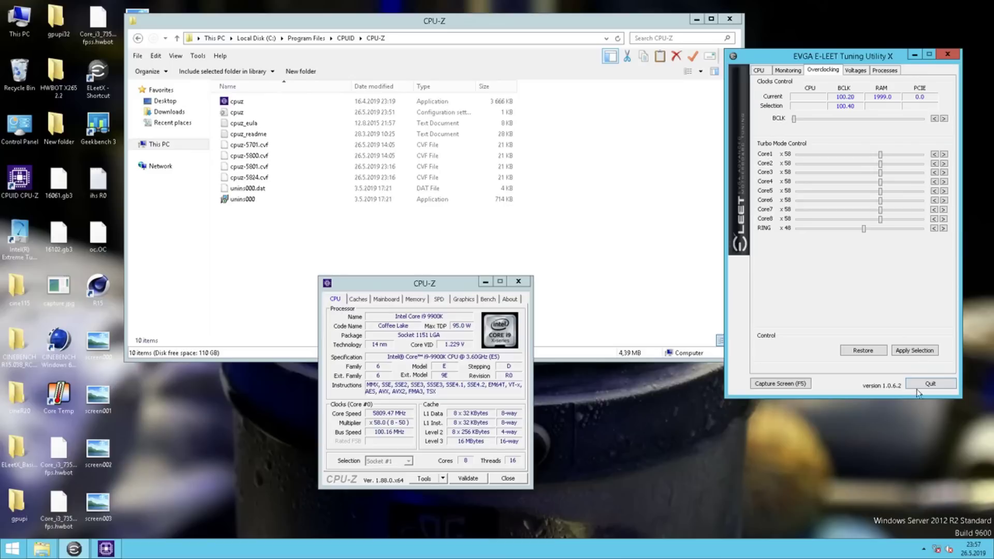
pyautogui.click(910, 352)
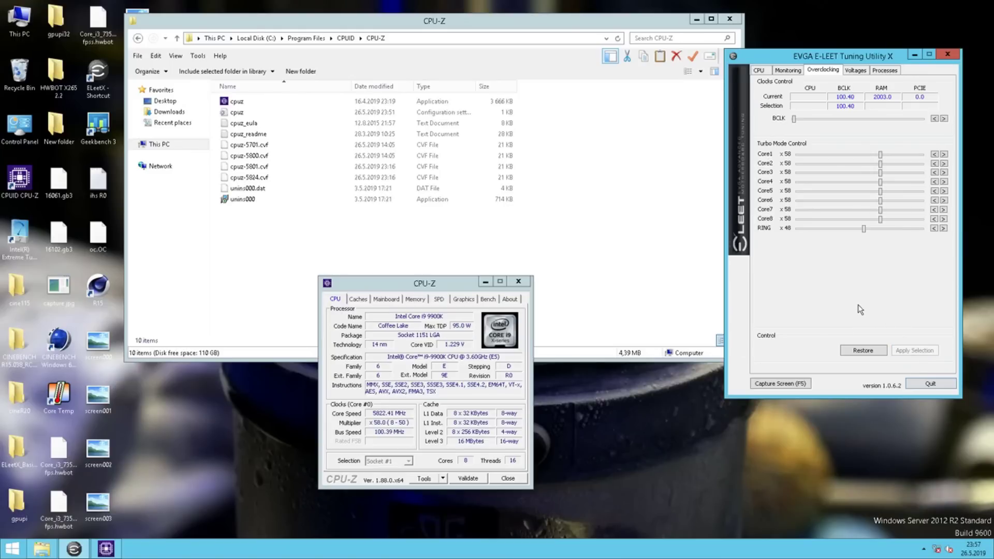
pyautogui.click(944, 119)
pyautogui.click(912, 349)
pyautogui.click(447, 425)
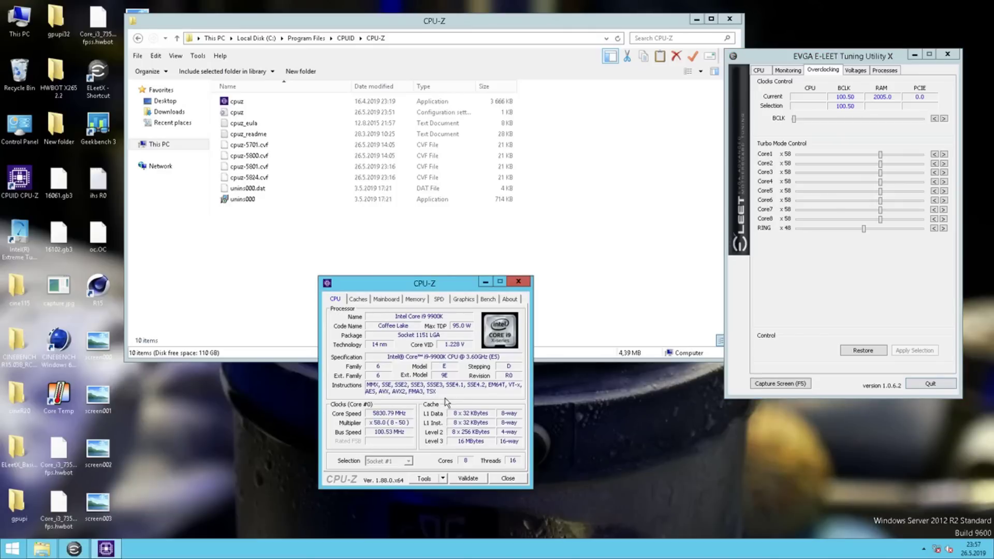
pyautogui.press('F7')
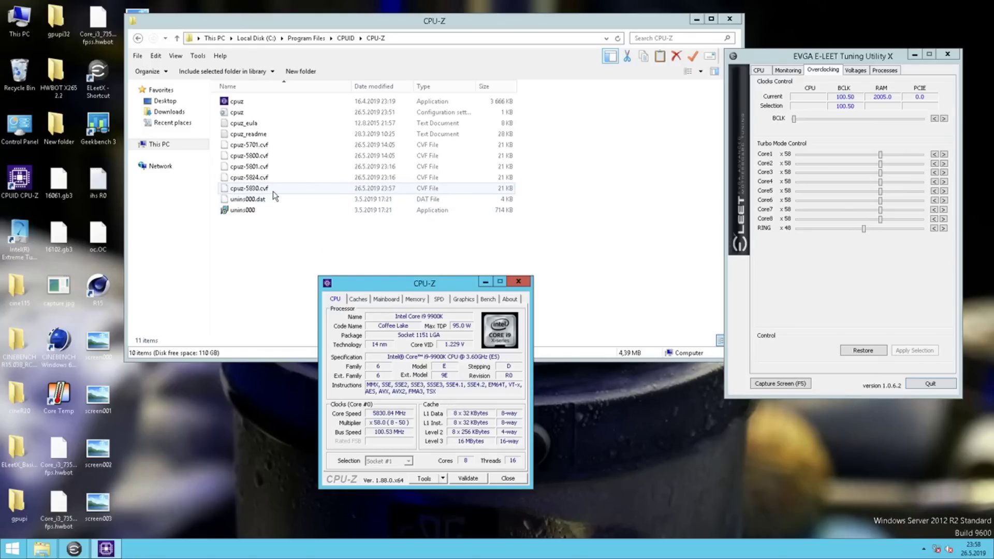
# Set the BCLK to 100.60 in E-LEET, apply it and return to CPU-Z
pyautogui.click(944, 118)
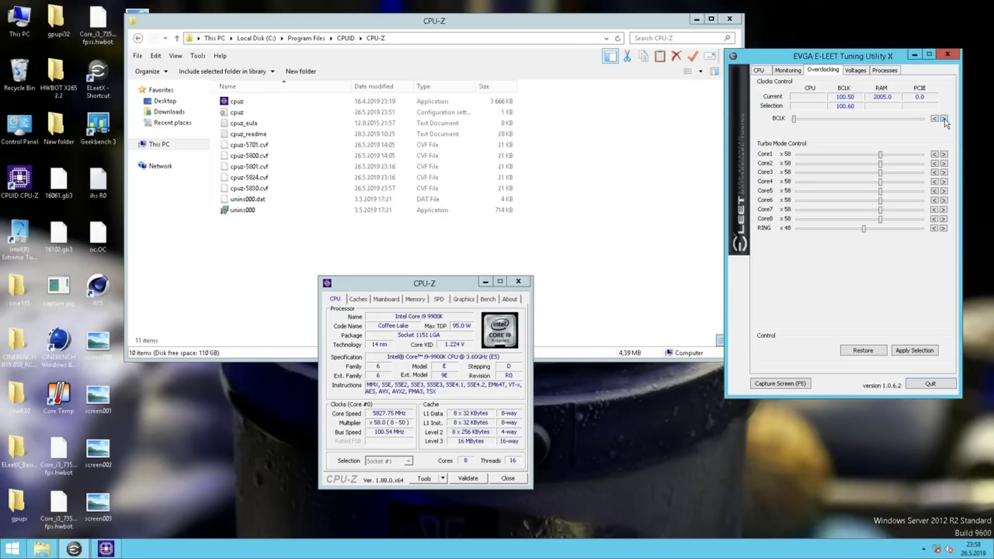
pyautogui.click(915, 351)
pyautogui.click(444, 410)
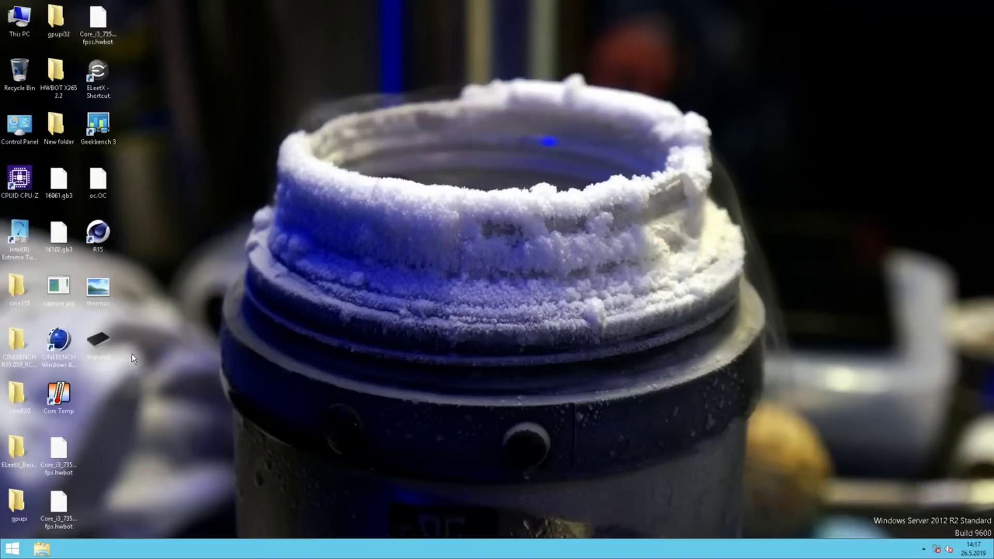
# Launch CPU-Z and place its window near the upper edge of the desktop
pyautogui.click(27, 184)
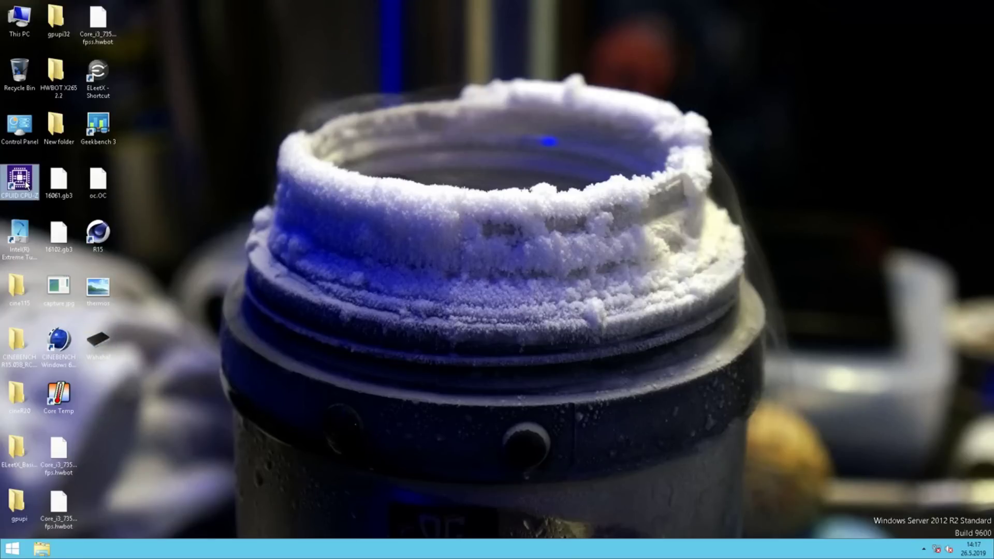
pyautogui.doubleClick(27, 185)
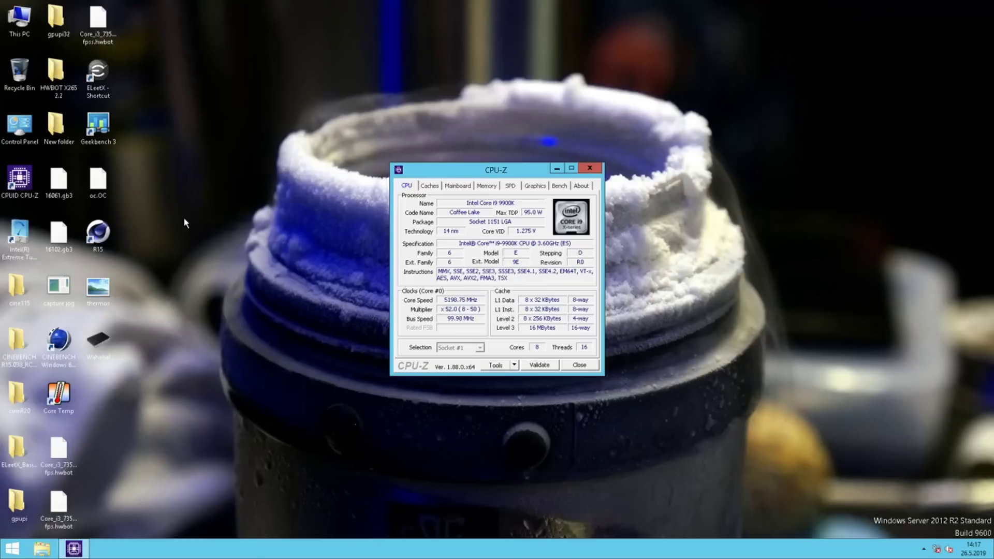
pyautogui.moveTo(467, 167); pyautogui.dragTo(252, 36)
# Open E-LEET, check the monitored voltages and temperatures, and close the utility
pyautogui.doubleClick(98, 73)
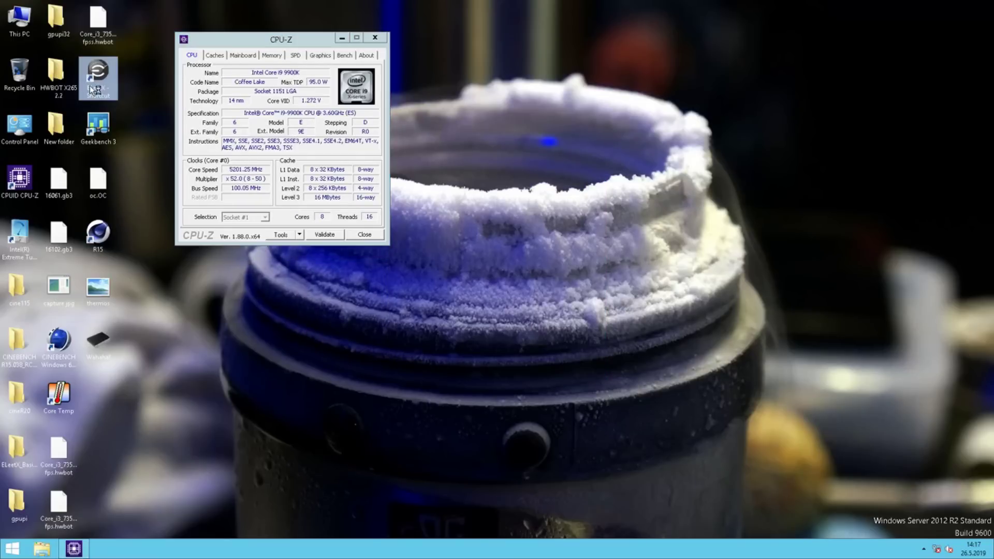
pyautogui.click(448, 116)
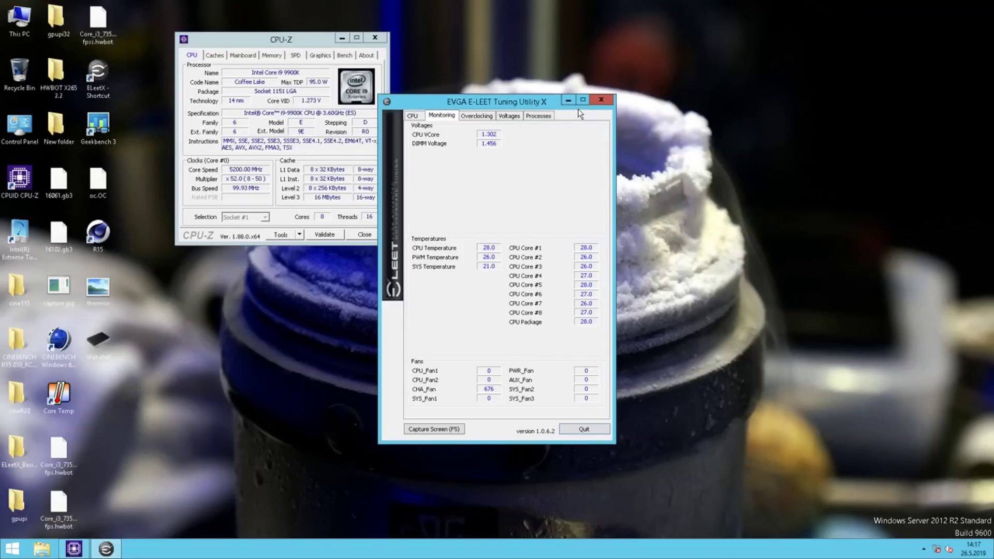
pyautogui.click(602, 100)
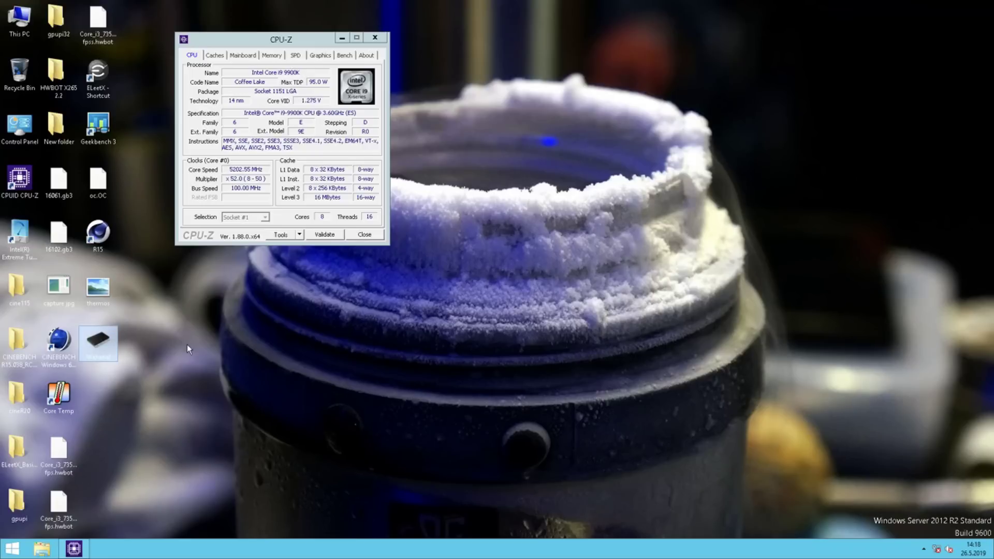
# Launch Core Temp and Cinebench R15, arrange their windows beside CPU-Z, and run the CPU benchmark
pyautogui.doubleClick(62, 401)
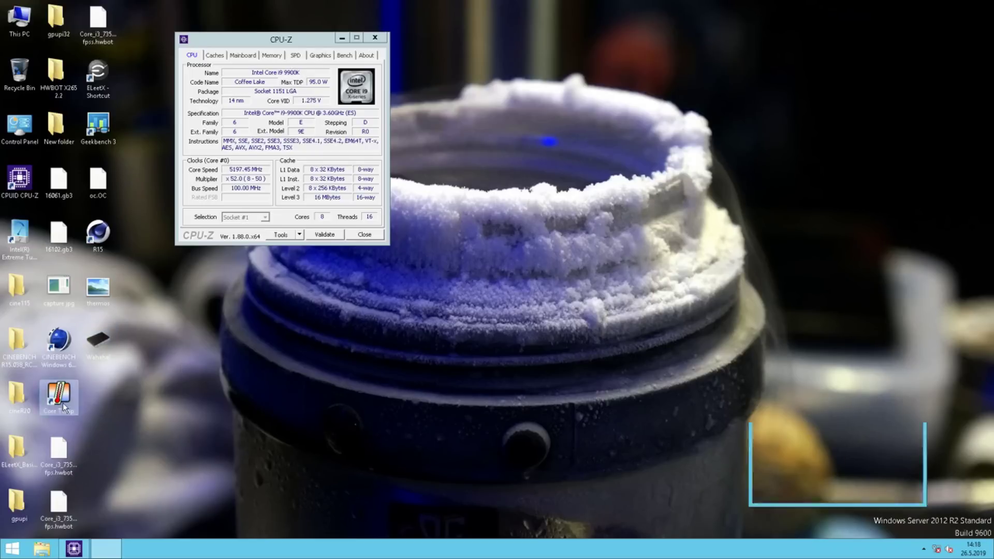
pyautogui.moveTo(288, 43); pyautogui.dragTo(815, 48)
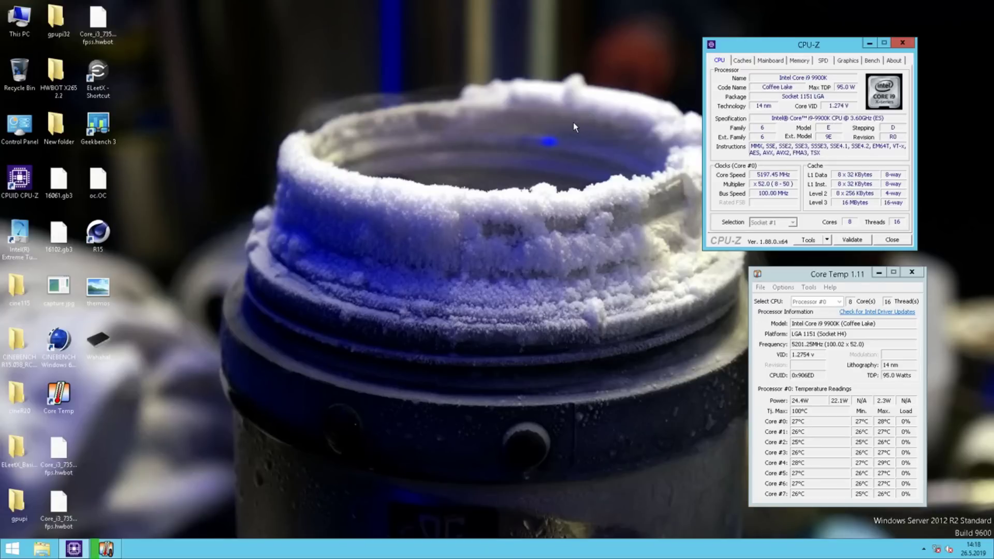
pyautogui.doubleClick(100, 233)
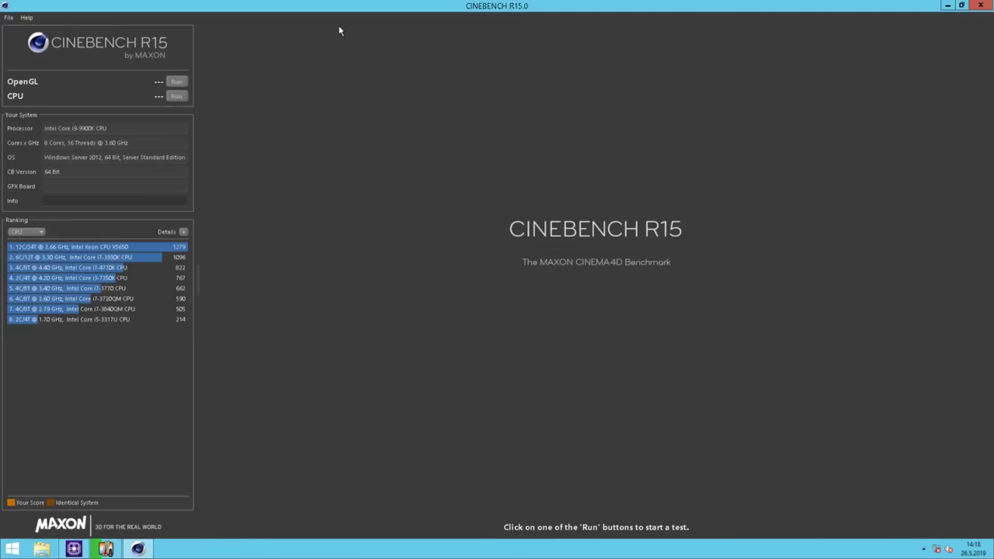
pyautogui.doubleClick(364, 5)
pyautogui.moveTo(362, 16); pyautogui.dragTo(418, 43)
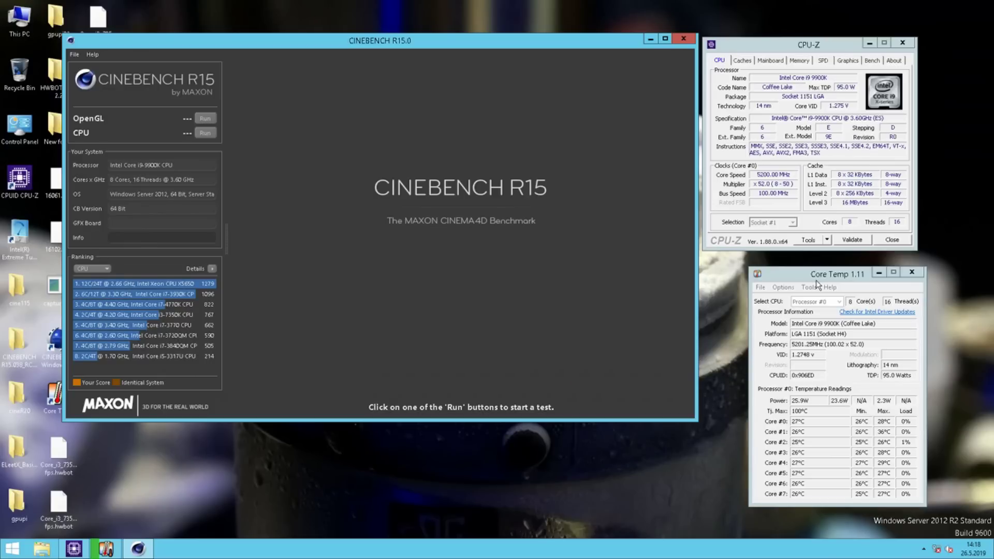
pyautogui.moveTo(814, 278); pyautogui.dragTo(784, 266)
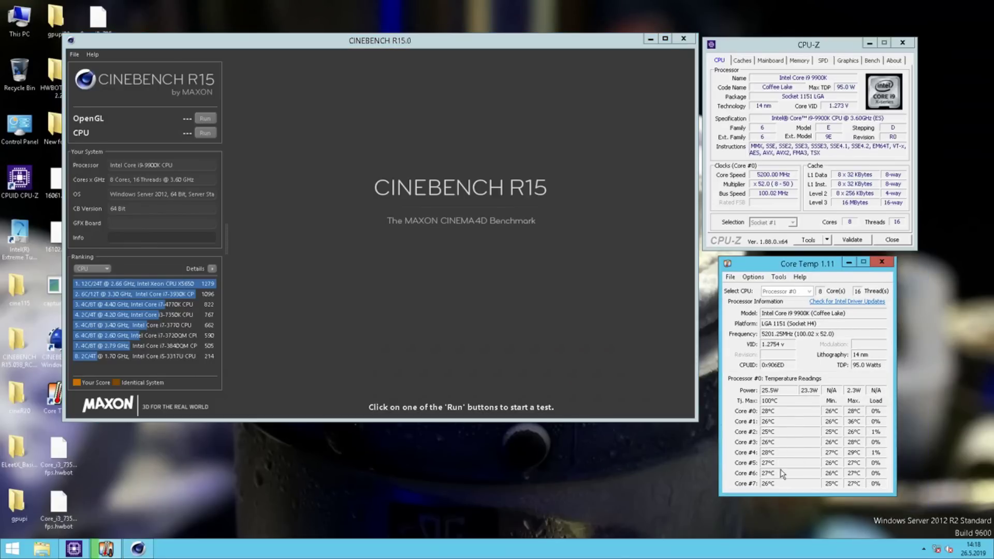
pyautogui.click(205, 132)
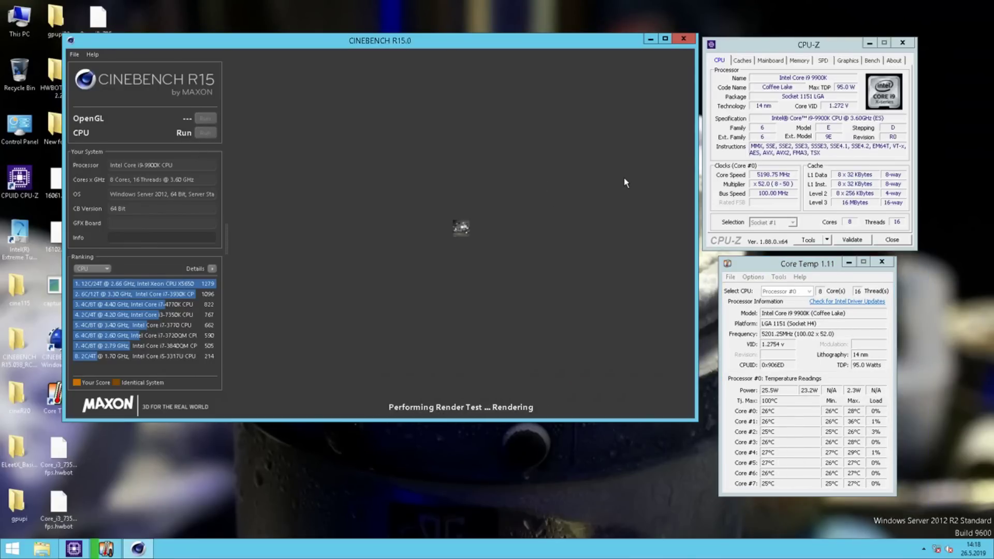